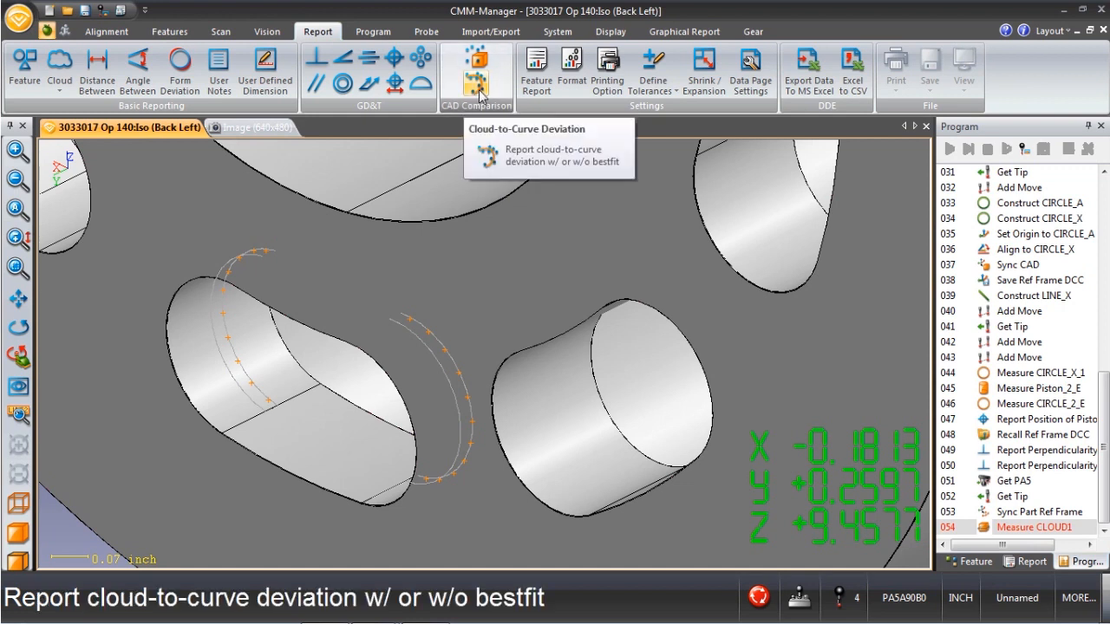
# Step: Start a cloud-to-curve deviation report and define its working plane by picking the CAD curve at the scanned slot
pyautogui.click(478, 87)
pyautogui.moveTo(501, 62); pyautogui.dragTo(801, 33)
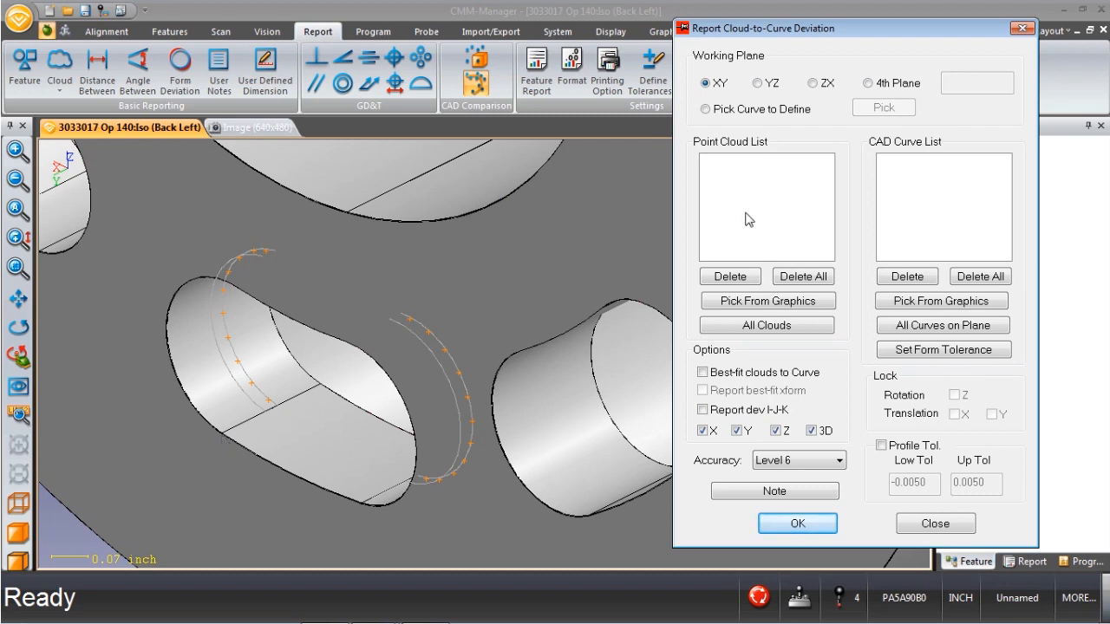
pyautogui.click(739, 110)
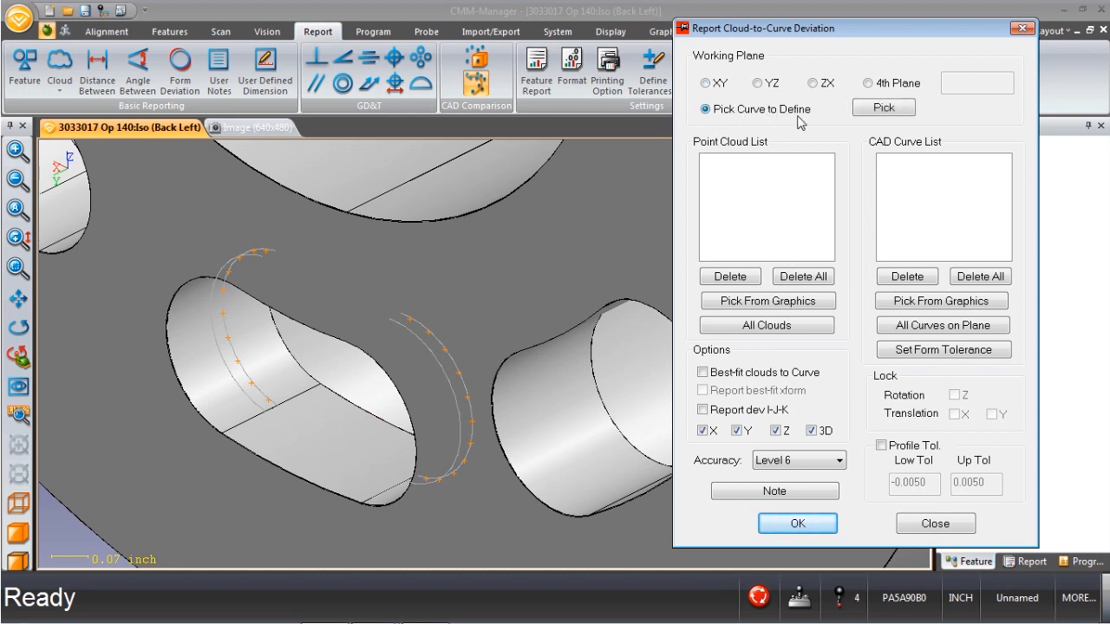
pyautogui.click(881, 110)
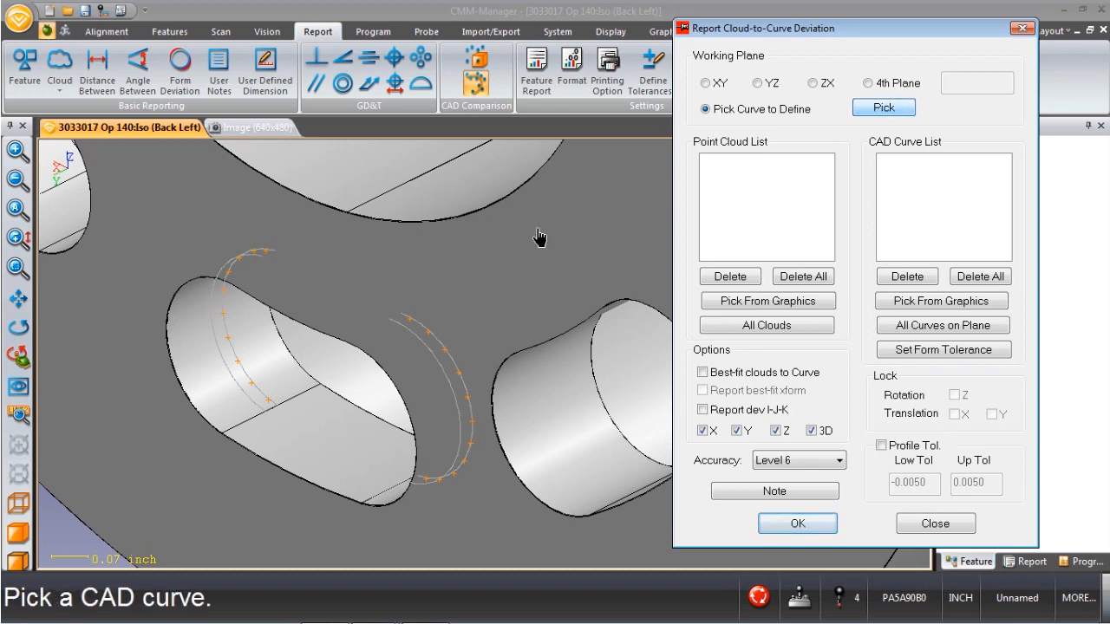
pyautogui.click(265, 401)
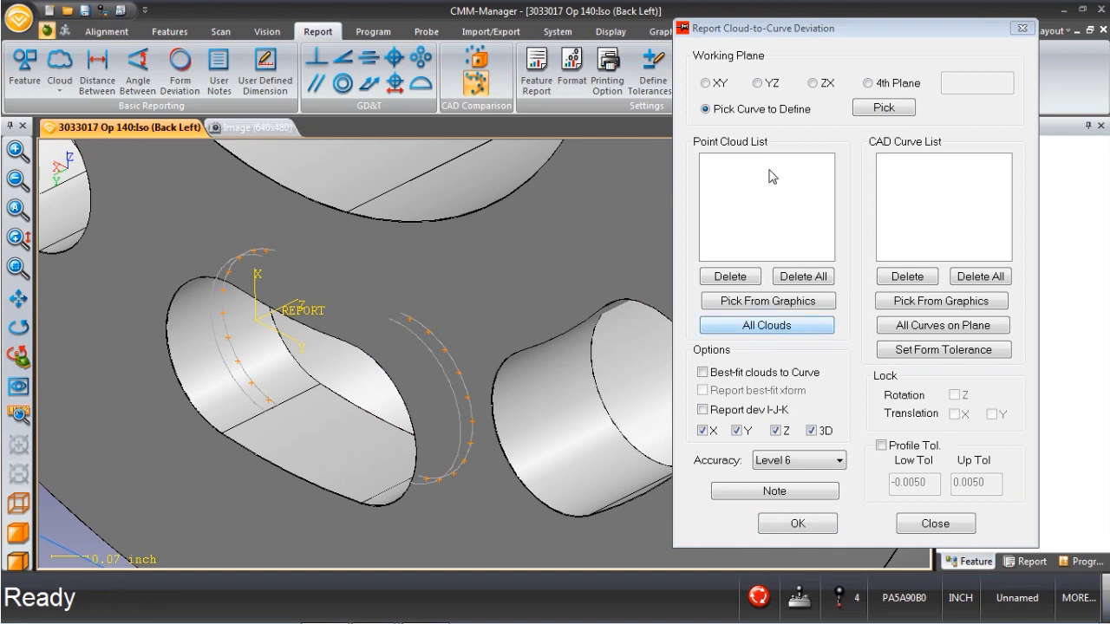
# Step: Add CLOUD1 as the point cloud and all curves on the working plane, CROSS_13 and CROSS_14, as CAD curves
pyautogui.click(768, 303)
pyautogui.click(253, 392)
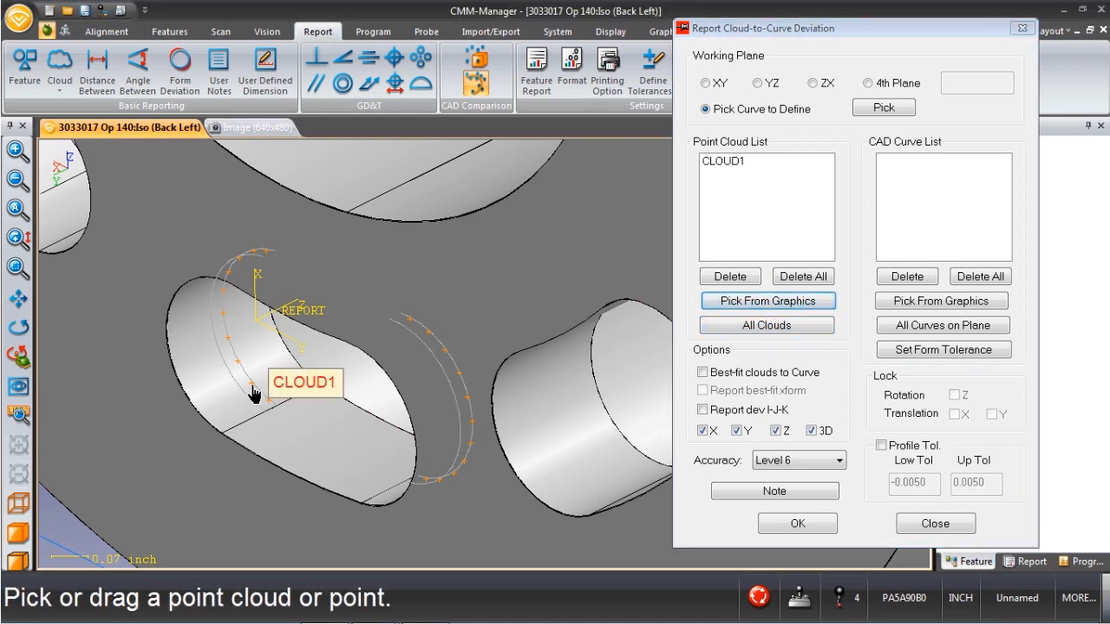
pyautogui.click(794, 327)
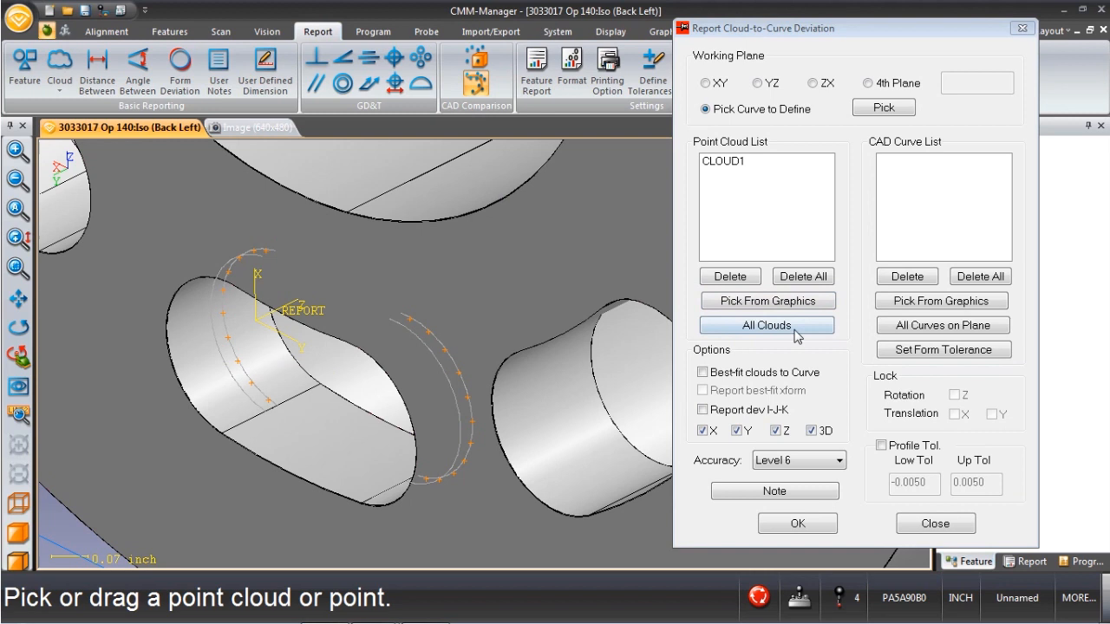
pyautogui.click(898, 299)
pyautogui.click(940, 305)
pyautogui.click(943, 326)
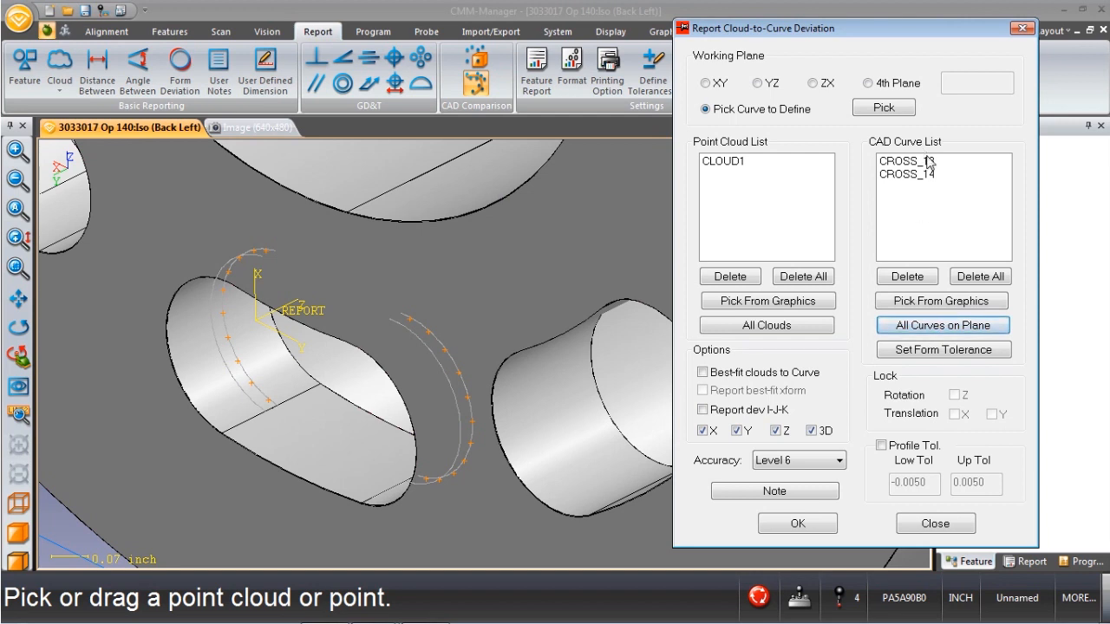
pyautogui.click(238, 363)
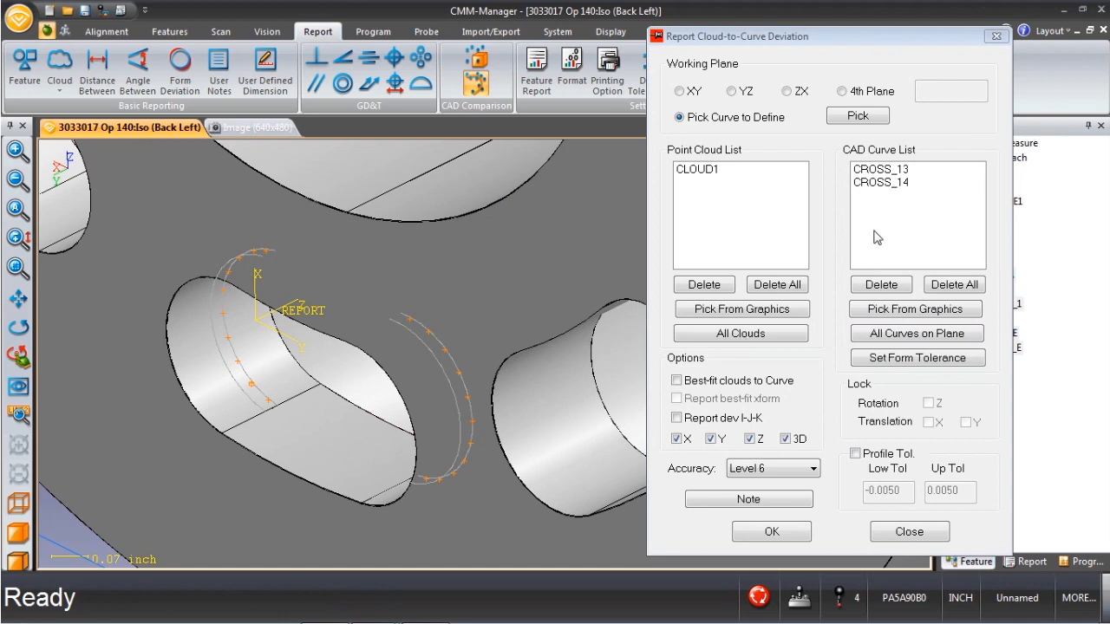
# Step: Set the form tolerance of all listed curves to -0.005 in lower and 0.005 in upper
pyautogui.keyDown('ctrl'); pyautogui.click(895, 186); pyautogui.keyUp('ctrl')
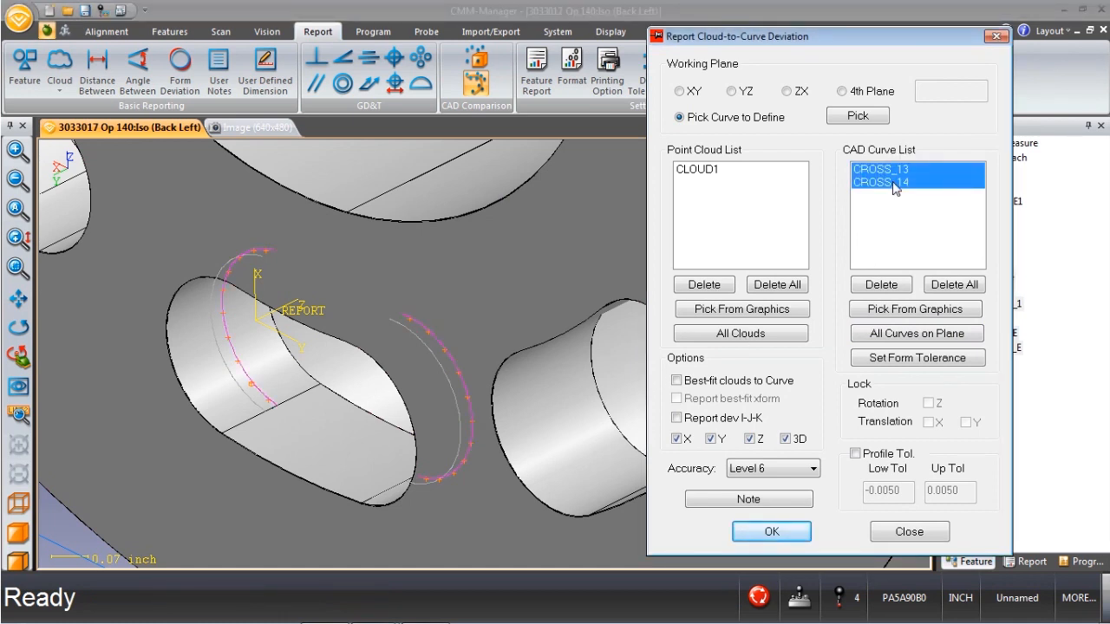
pyautogui.click(920, 363)
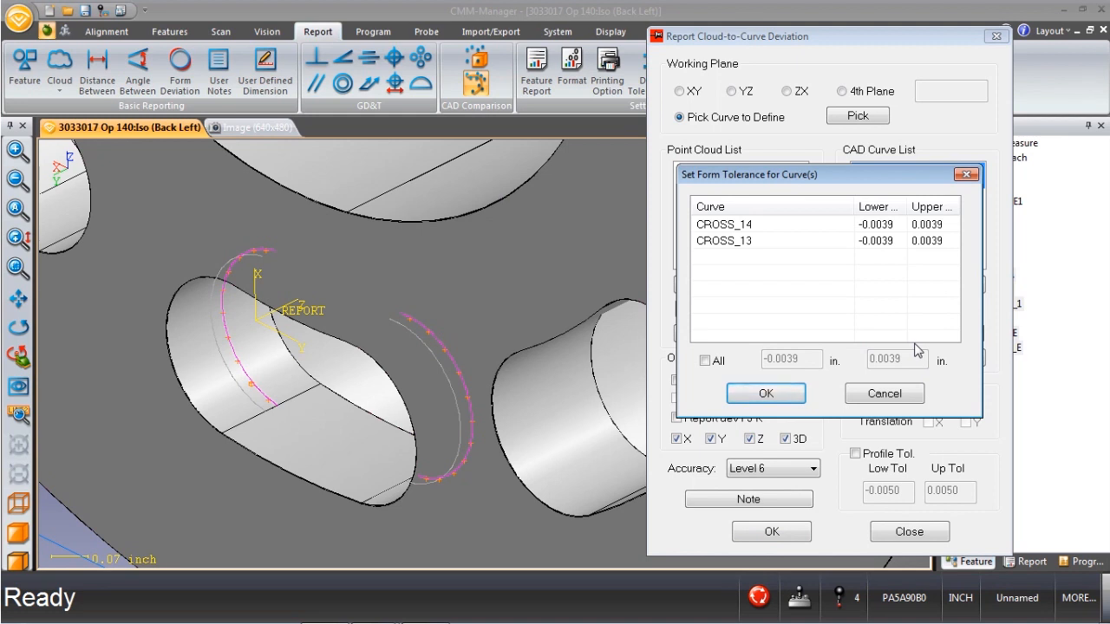
pyautogui.click(704, 360)
pyautogui.moveTo(787, 361); pyautogui.dragTo(806, 362)
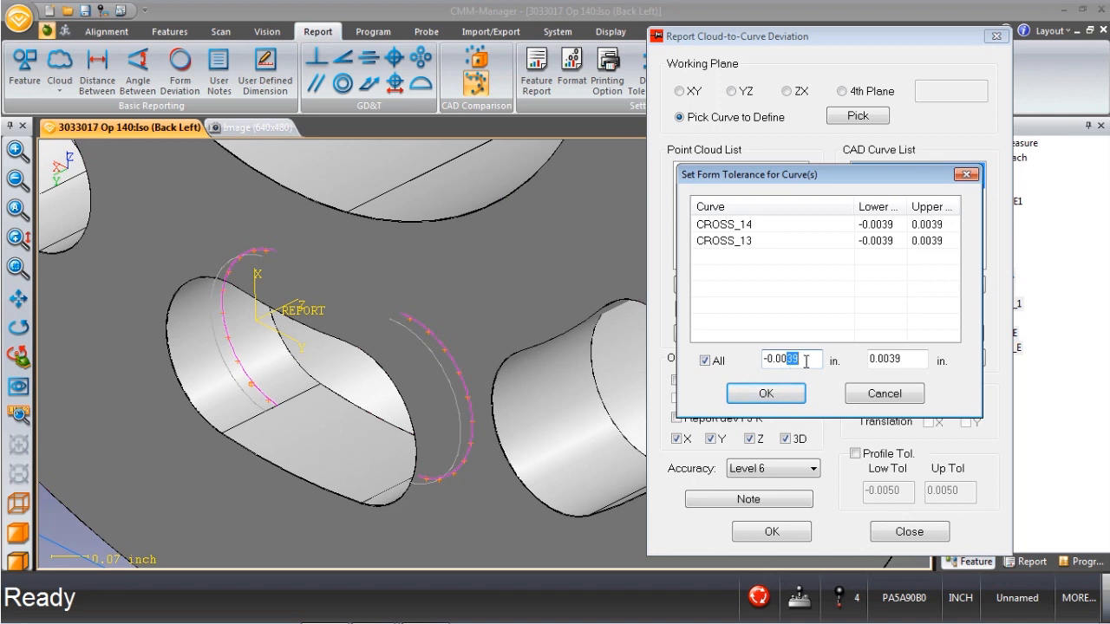
pyautogui.write('5')
pyautogui.moveTo(884, 362); pyautogui.dragTo(902, 362)
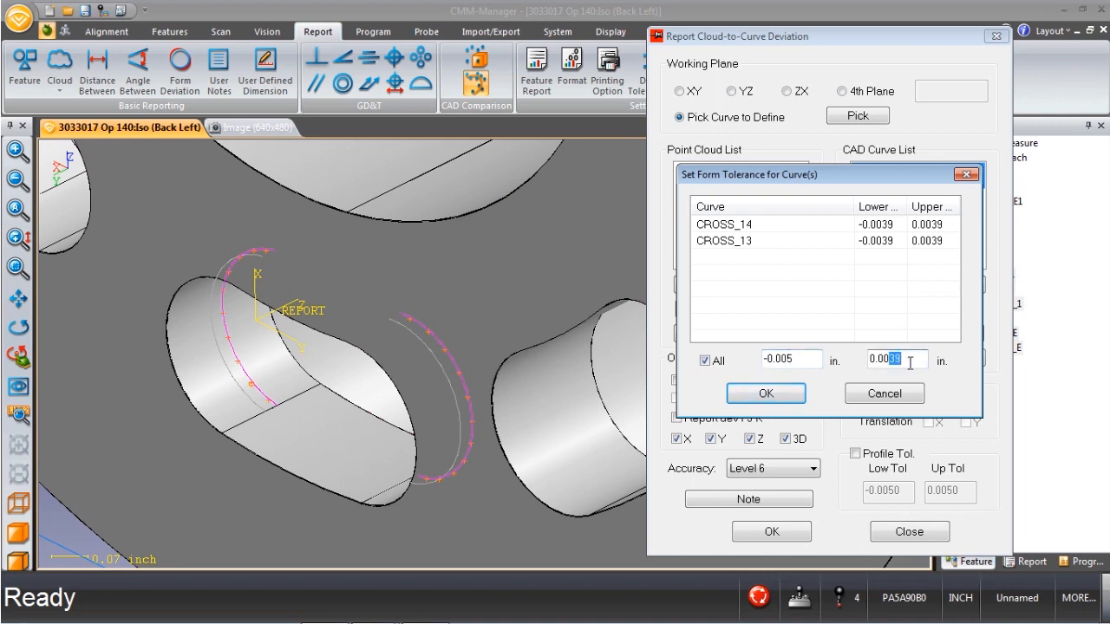
pyautogui.write('5')
pyautogui.click(763, 394)
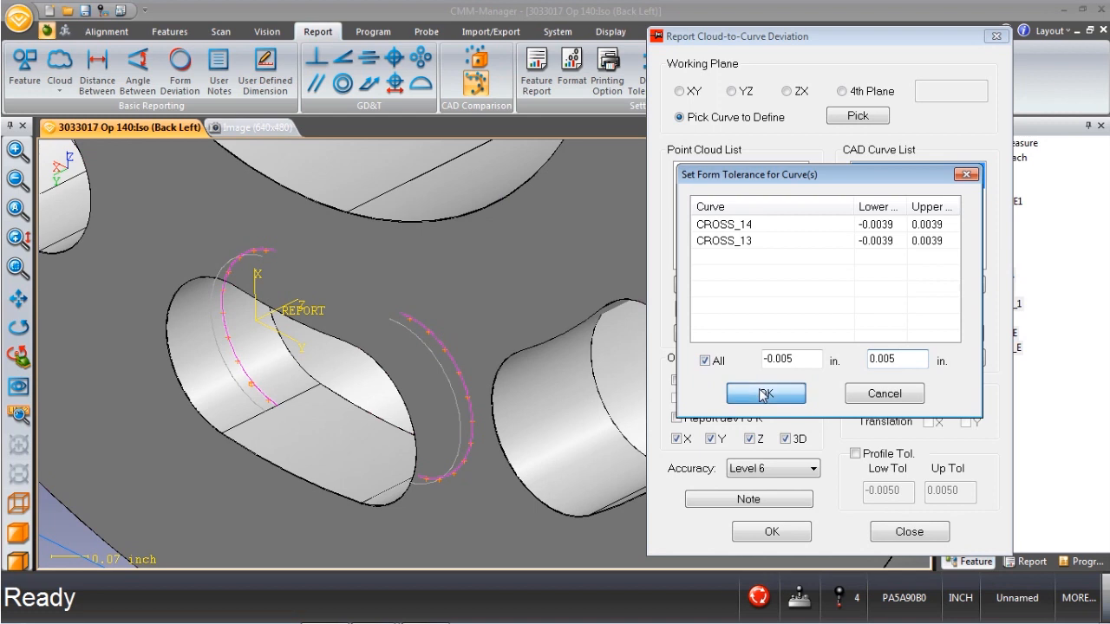
# Step: Exclude X, Y, Z and 3D deviations, enable the profile tolerance of -0.0050 to 0.0050, and create the deviation report
pyautogui.click(679, 438)
pyautogui.click(710, 439)
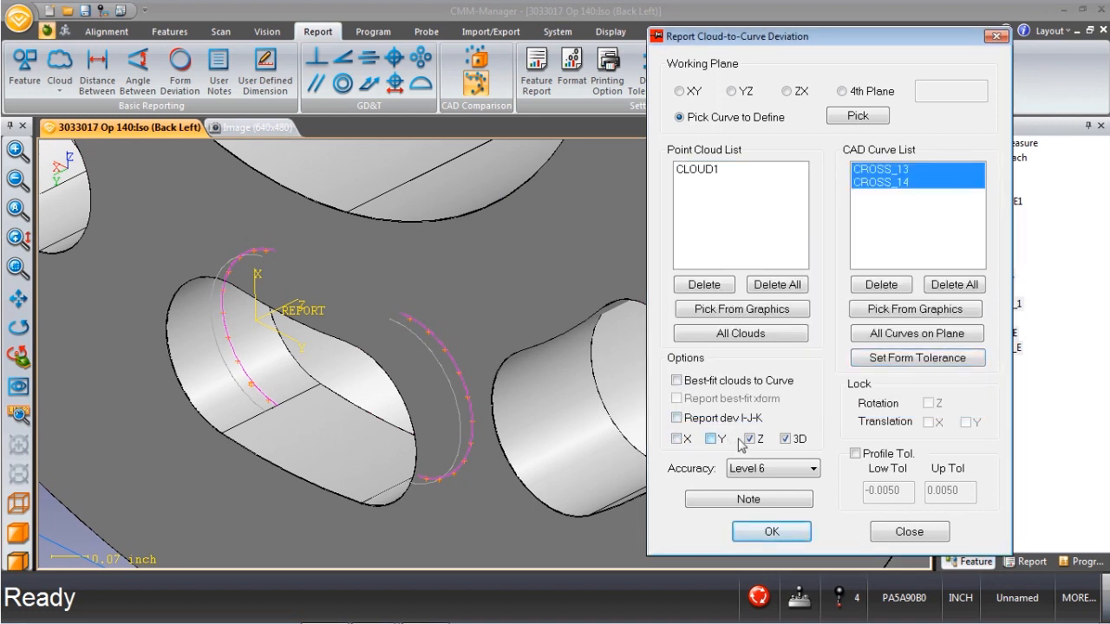
pyautogui.click(749, 439)
pyautogui.click(785, 439)
pyautogui.click(863, 459)
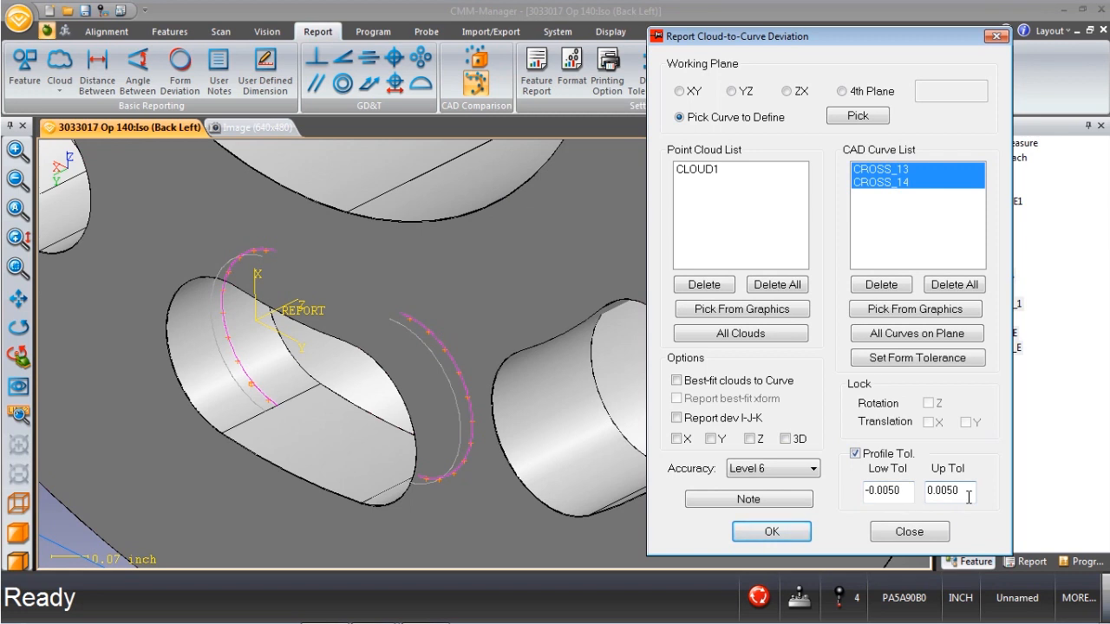
pyautogui.click(788, 533)
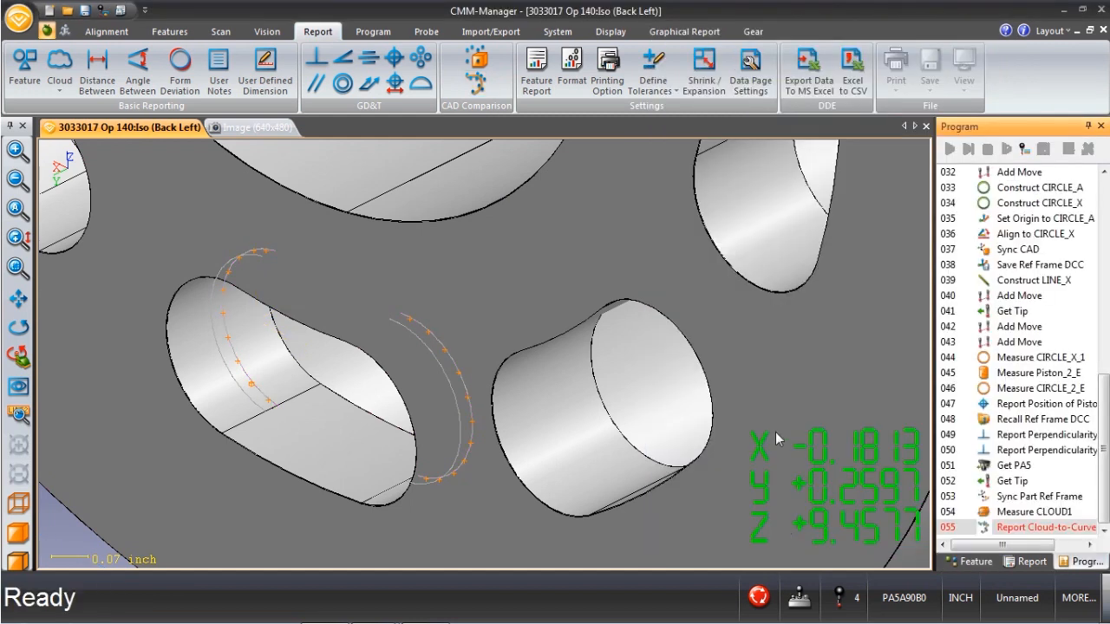
# Step: Create a new report template named MyReport1 that copies the content of the default report
pyautogui.click(1023, 562)
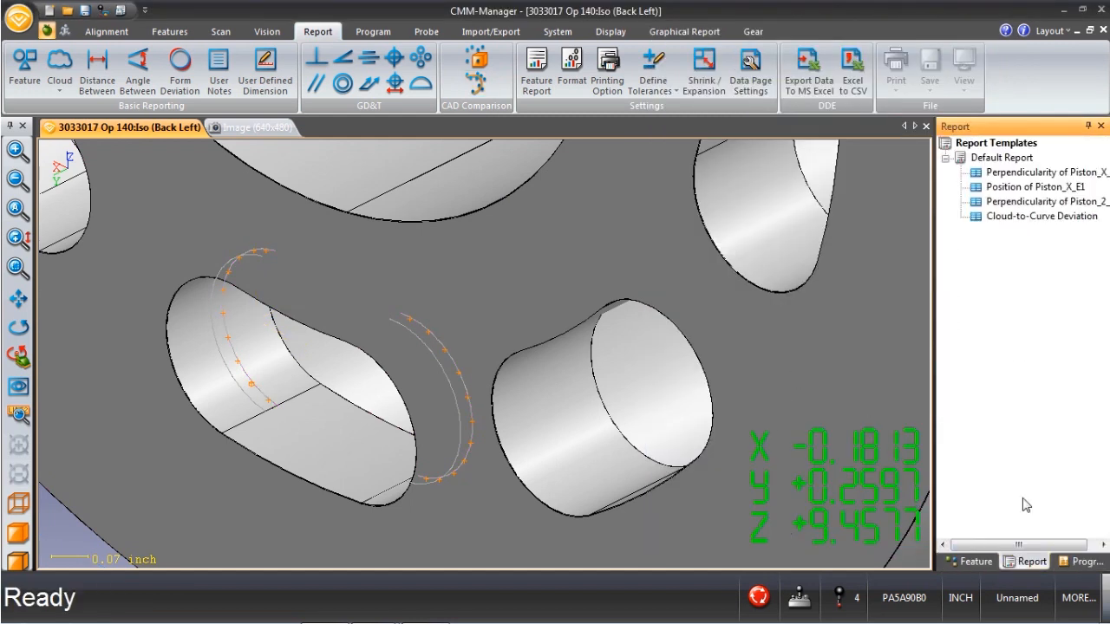
pyautogui.click(1000, 159)
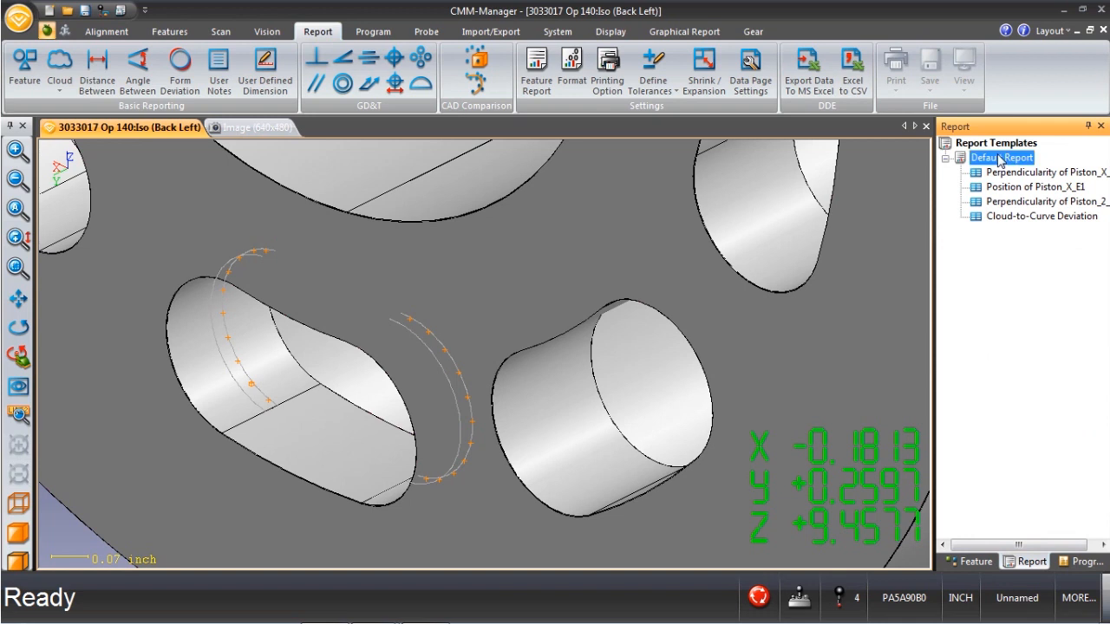
pyautogui.rightClick(999, 159)
pyautogui.click(1012, 188)
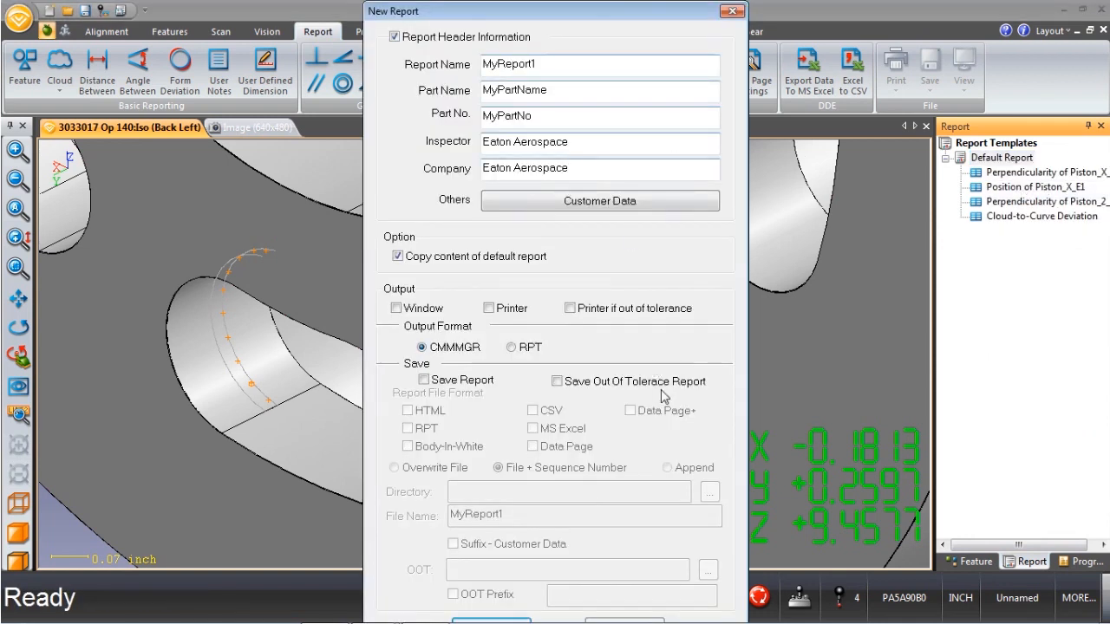
pyautogui.moveTo(555, 13); pyautogui.dragTo(553, 2)
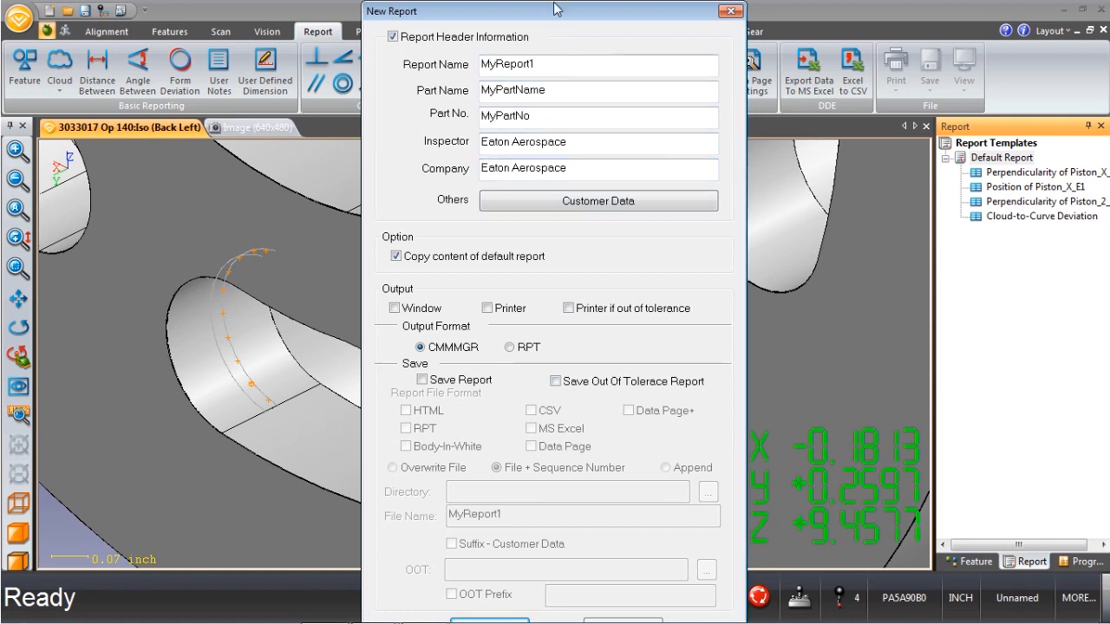
pyautogui.click(489, 620)
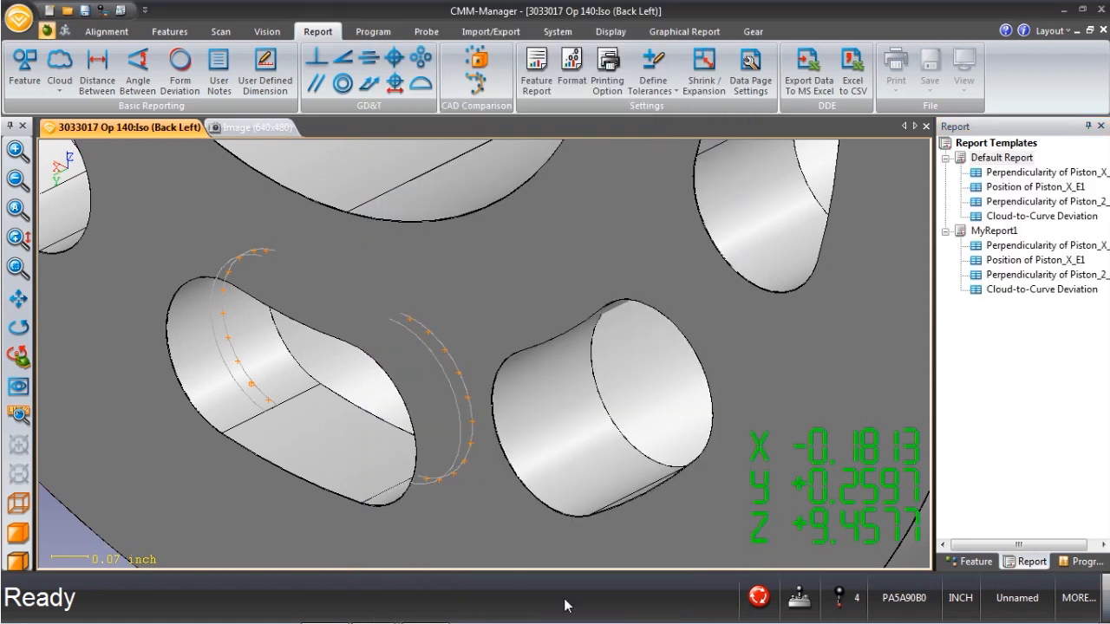
# Step: Add a graphical report named MyGraphRpt1 to MyReport1, displaying CAD features as well as measured features
pyautogui.rightClick(1008, 232)
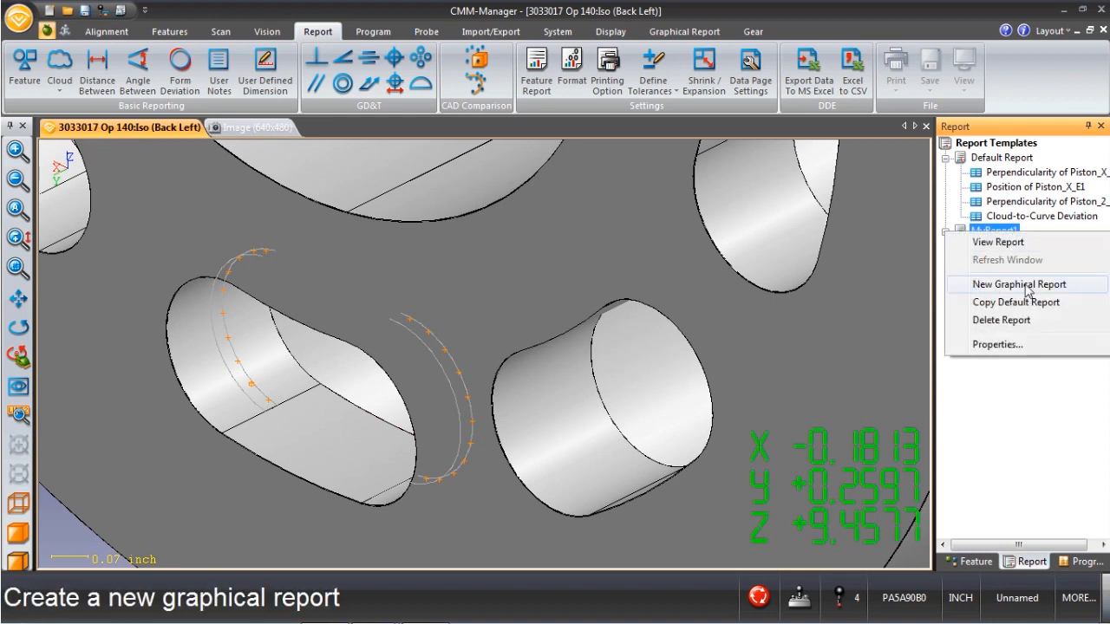
pyautogui.click(1020, 285)
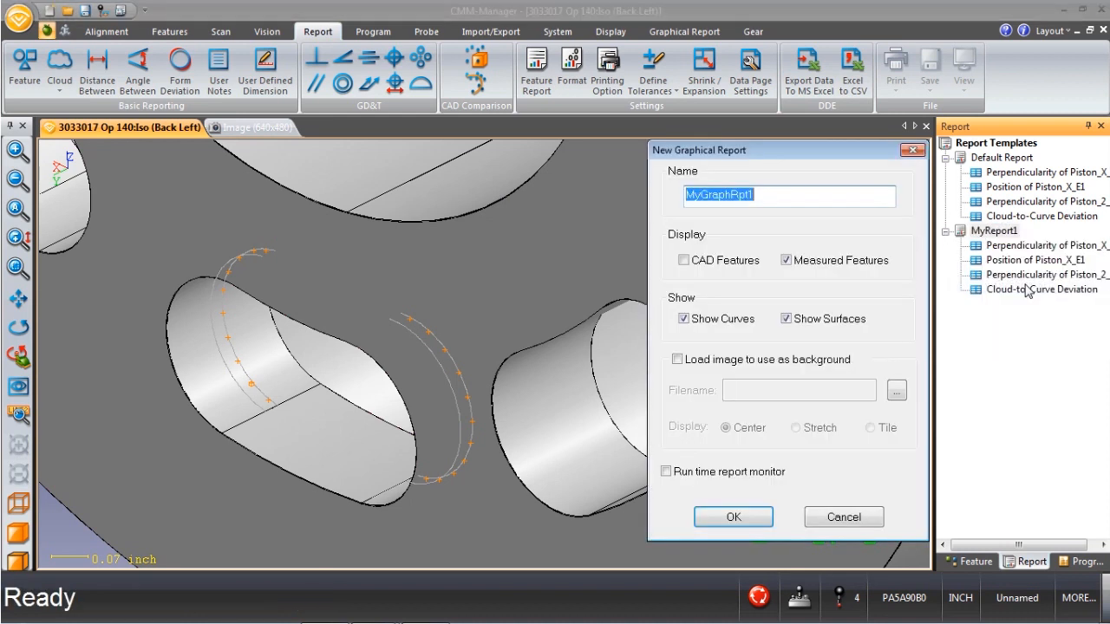
pyautogui.click(685, 261)
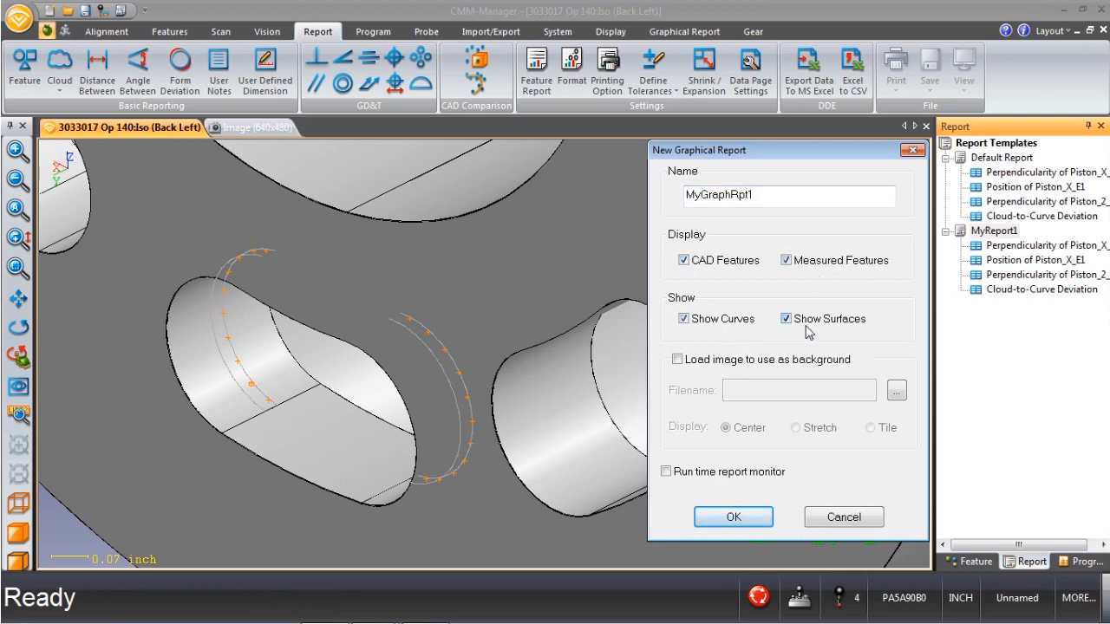
pyautogui.click(757, 522)
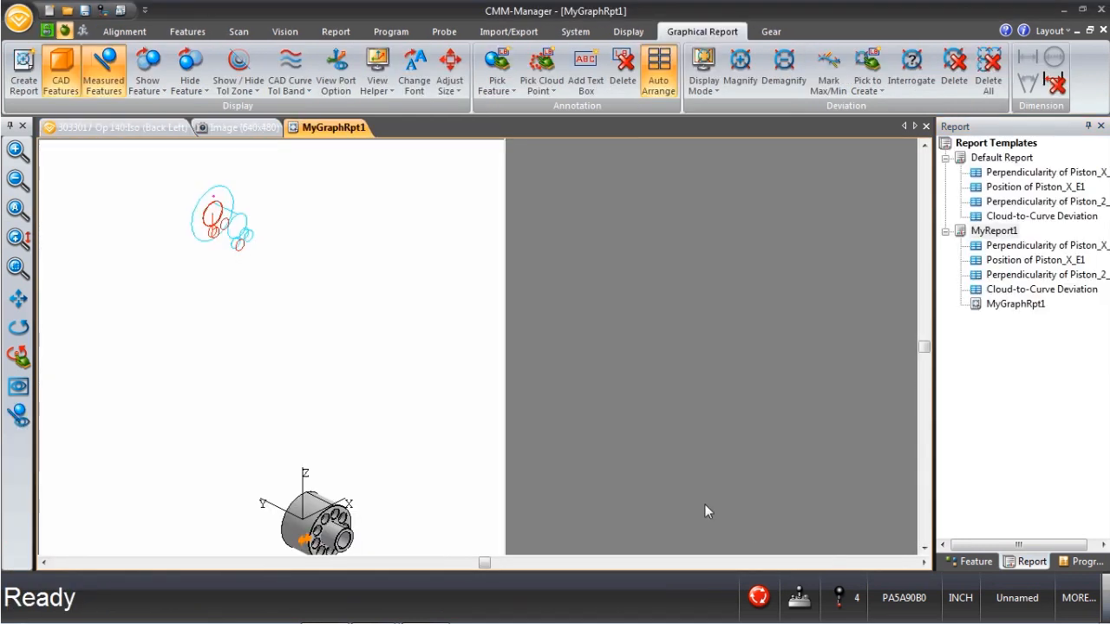
# Step: Set the graphical report to the back view, zoomed in and centered on the scanned slot
pyautogui.rightClick(351, 417)
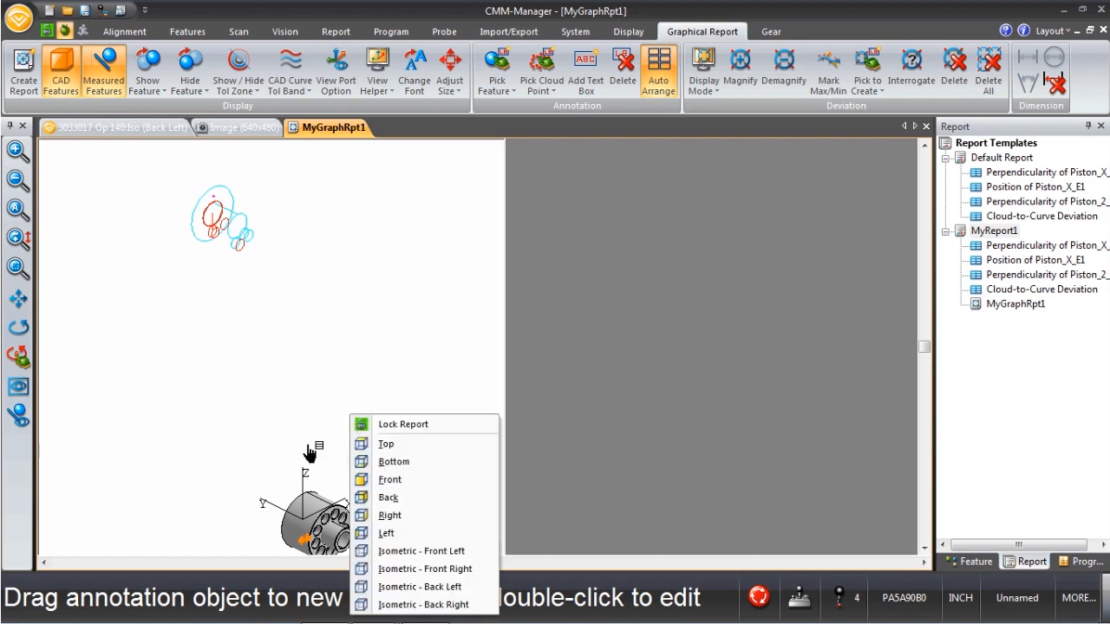
pyautogui.click(422, 588)
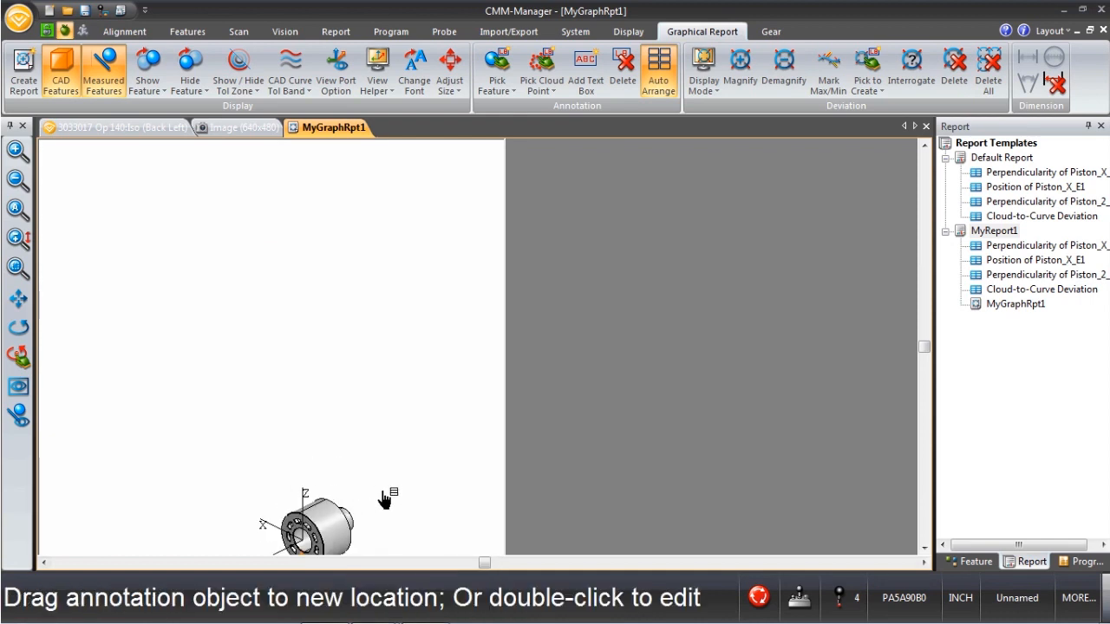
pyautogui.moveTo(385, 499)
pyautogui.mouseDown()
pyautogui.moveTo(364, 290)
pyautogui.moveTo(387, 431)
pyautogui.moveTo(384, 327)
pyautogui.moveTo(372, 384)
pyautogui.moveTo(390, 448)
pyautogui.mouseUp()
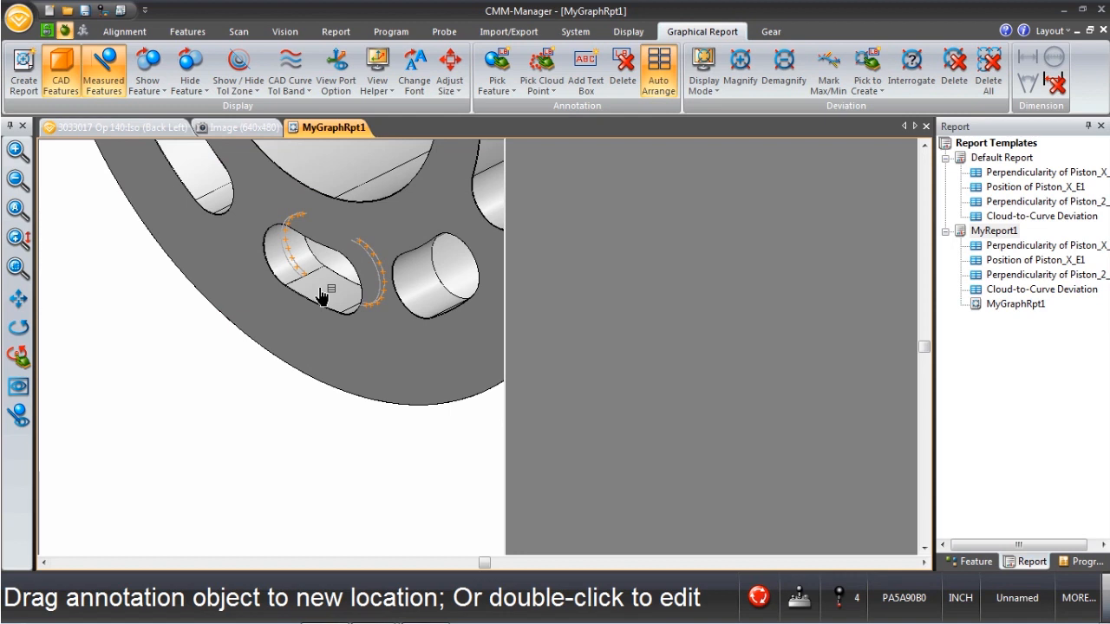
pyautogui.moveTo(322, 290); pyautogui.dragTo(256, 337)
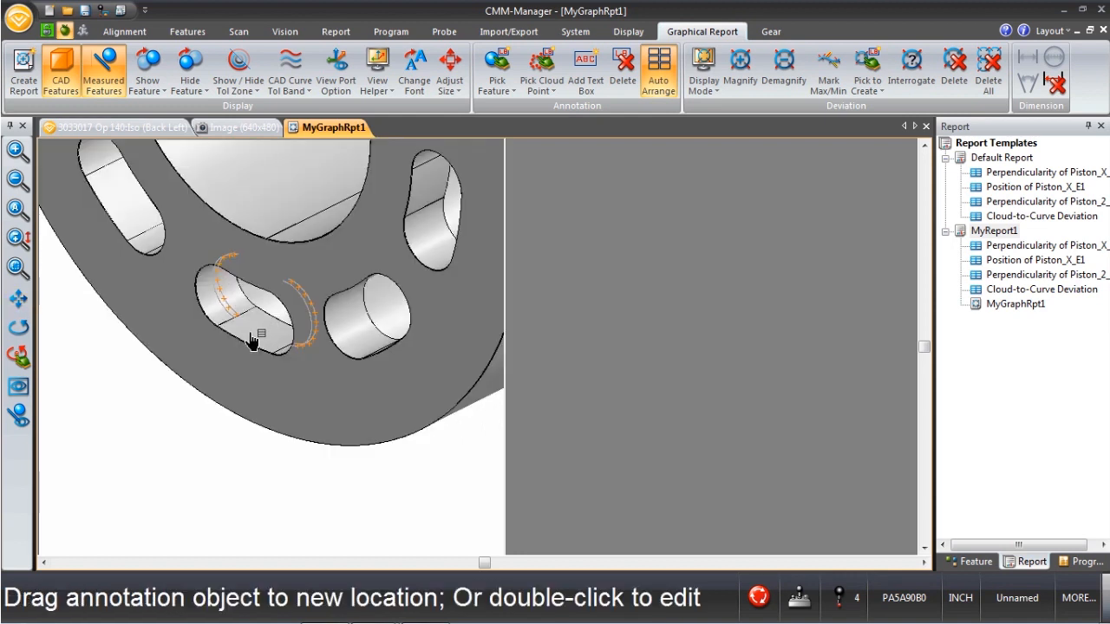
pyautogui.rightClick(251, 340)
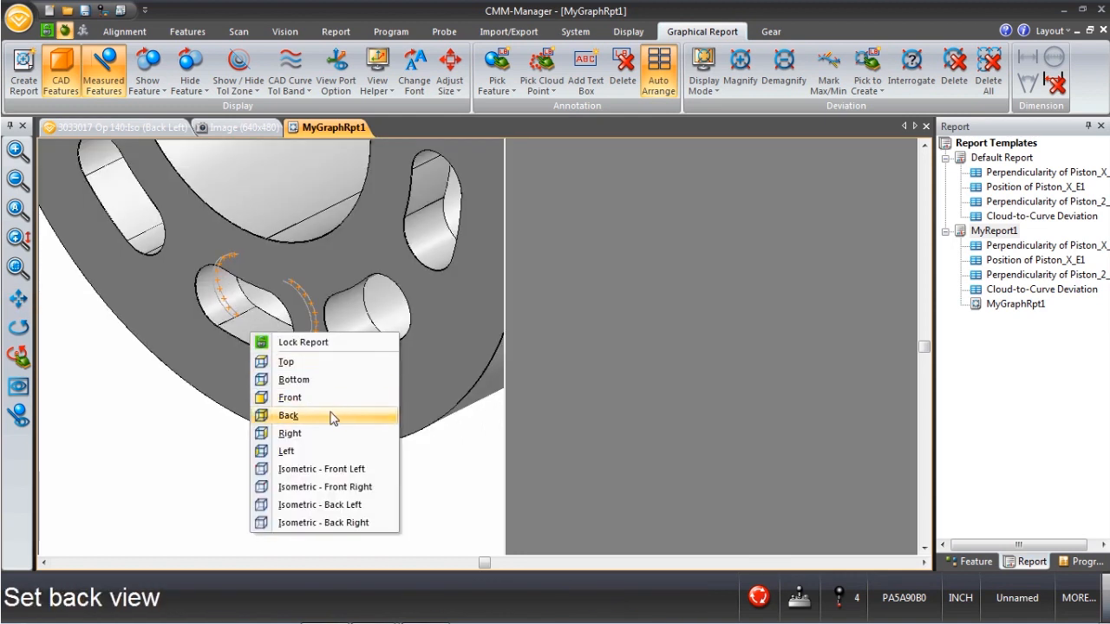
pyautogui.click(334, 416)
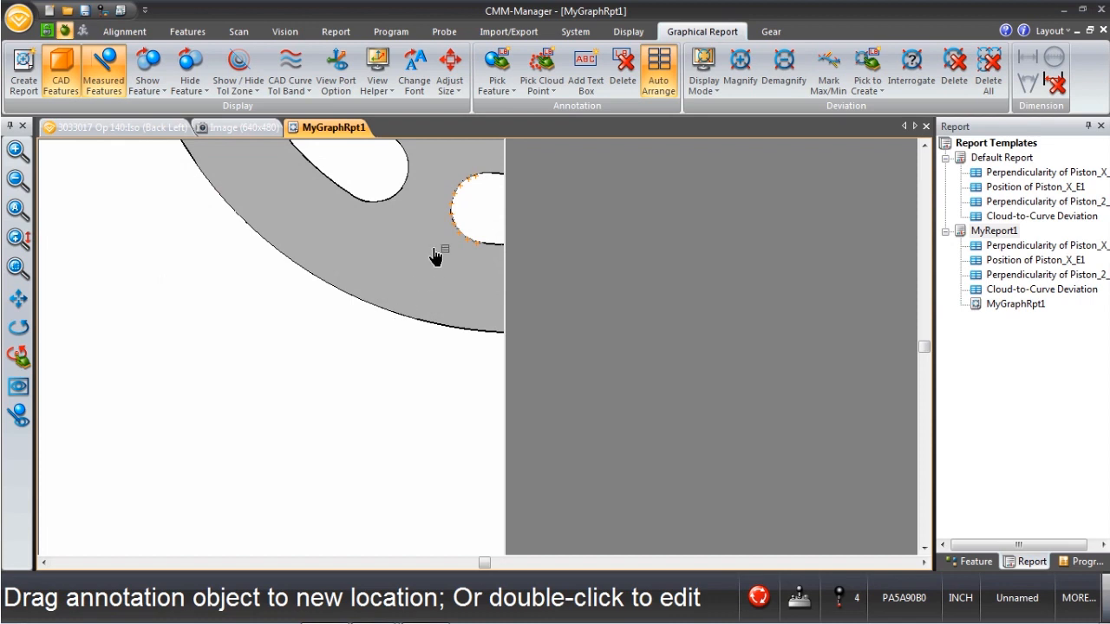
pyautogui.moveTo(436, 257); pyautogui.dragTo(221, 338)
pyautogui.moveTo(204, 334); pyautogui.dragTo(203, 336, button='middle')
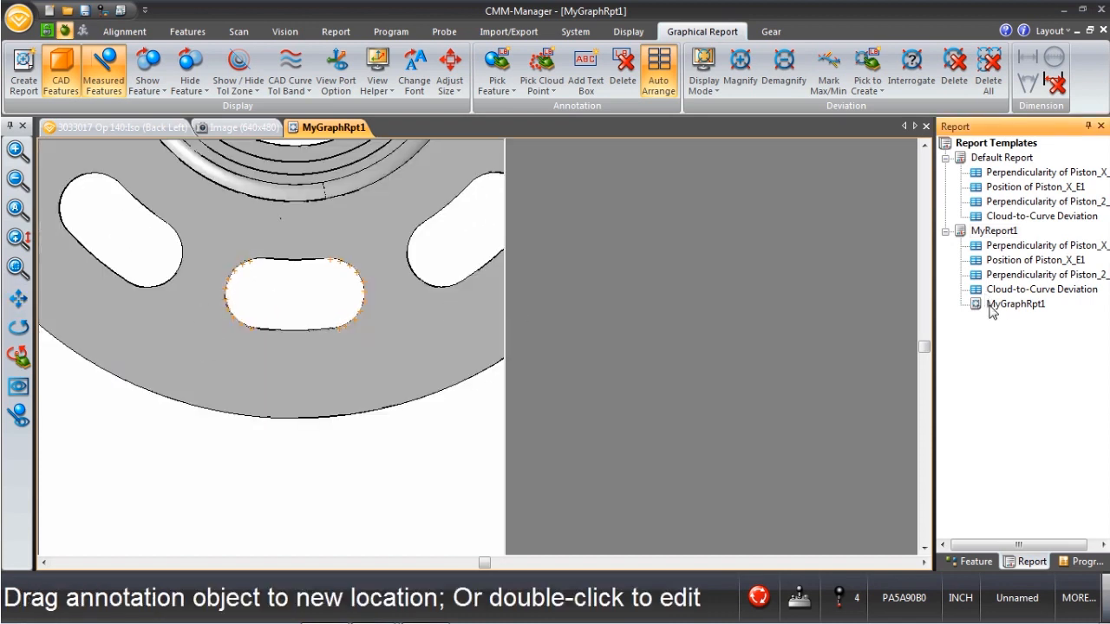
# Step: Insert the Cloud-to-Curve Deviation item of MyReport1 into the graphical report at the scanned slot
pyautogui.click(1018, 293)
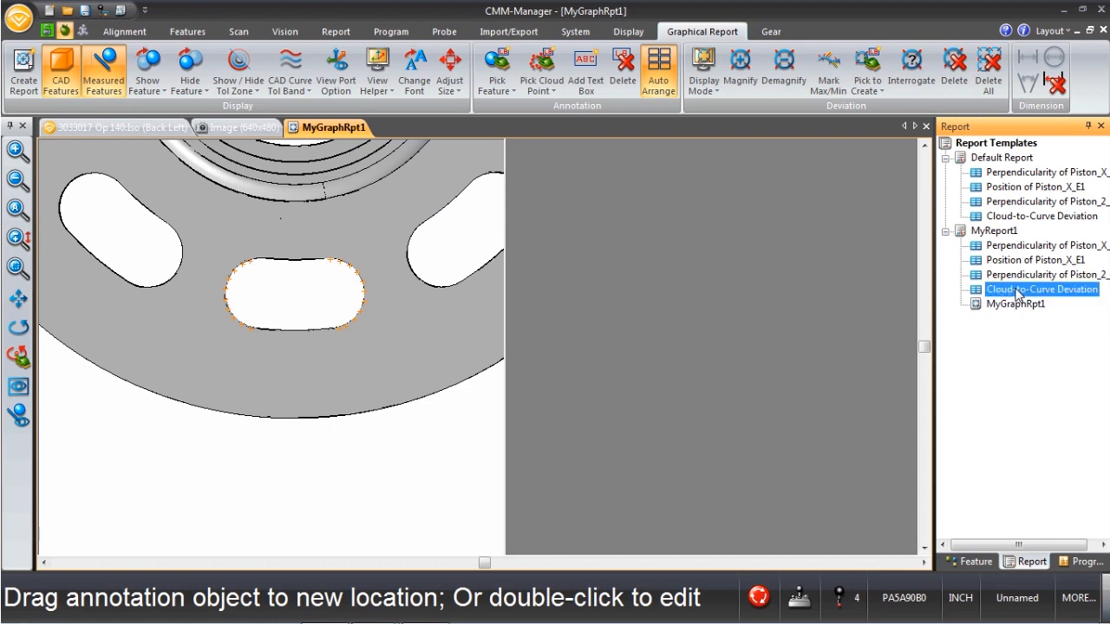
pyautogui.moveTo(1018, 293); pyautogui.dragTo(373, 320)
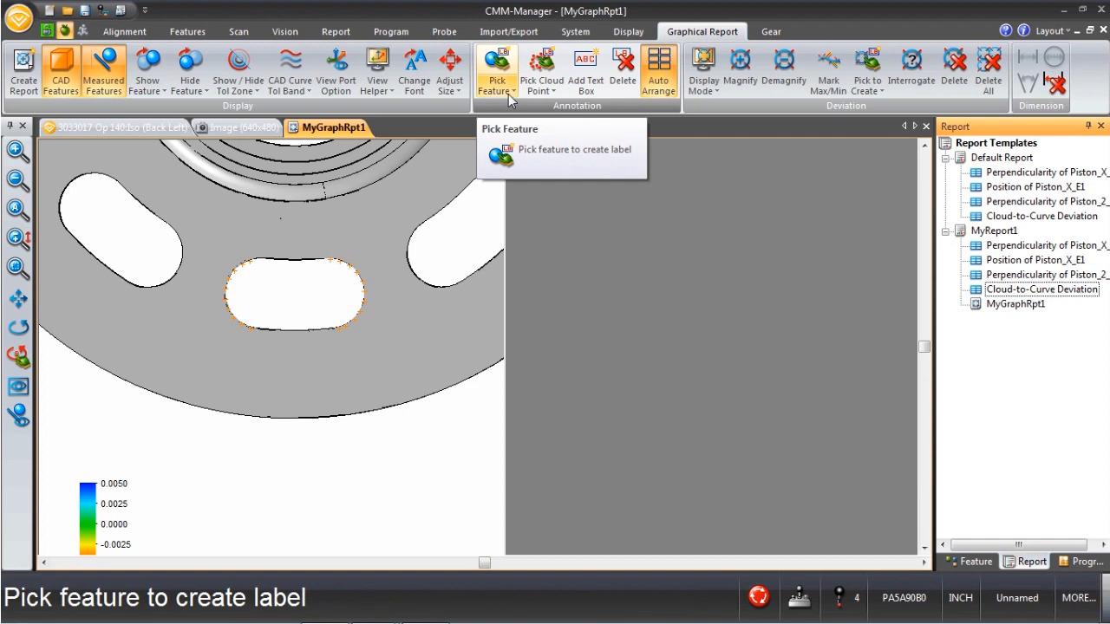
# Step: Display the slot's deviation vectors as spikes with a line width of 3 and magnify the deviations
pyautogui.click(703, 83)
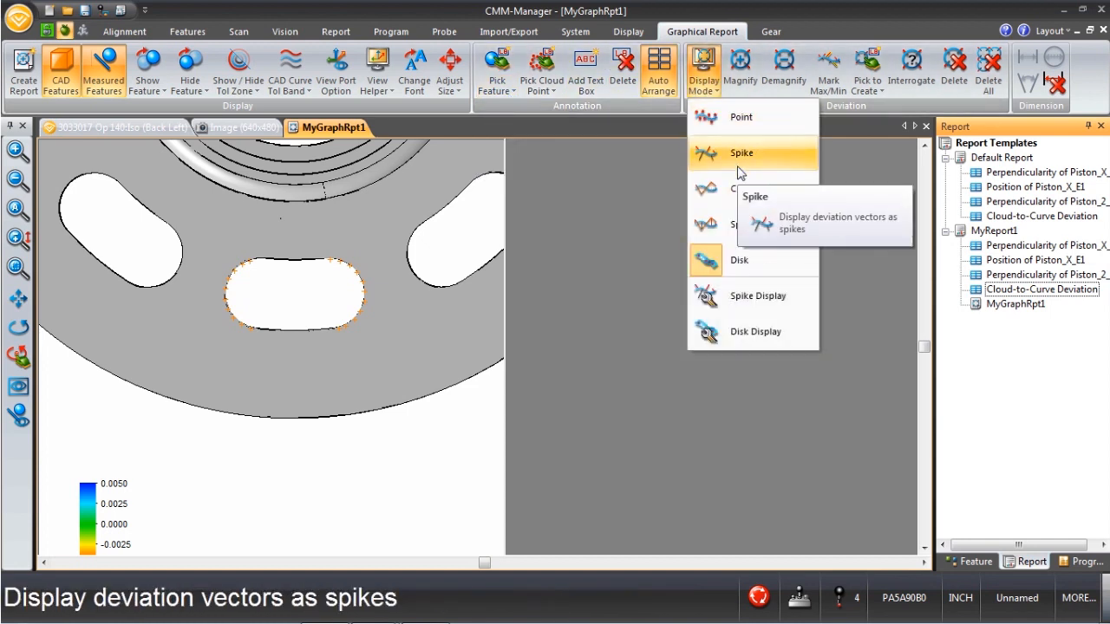
pyautogui.click(735, 156)
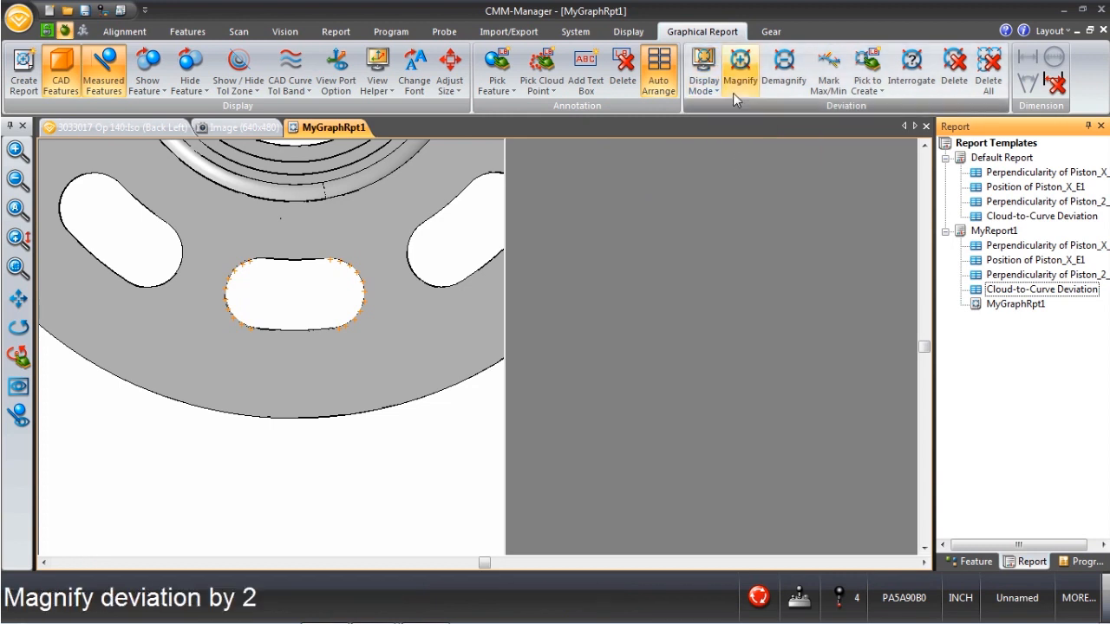
pyautogui.click(703, 76)
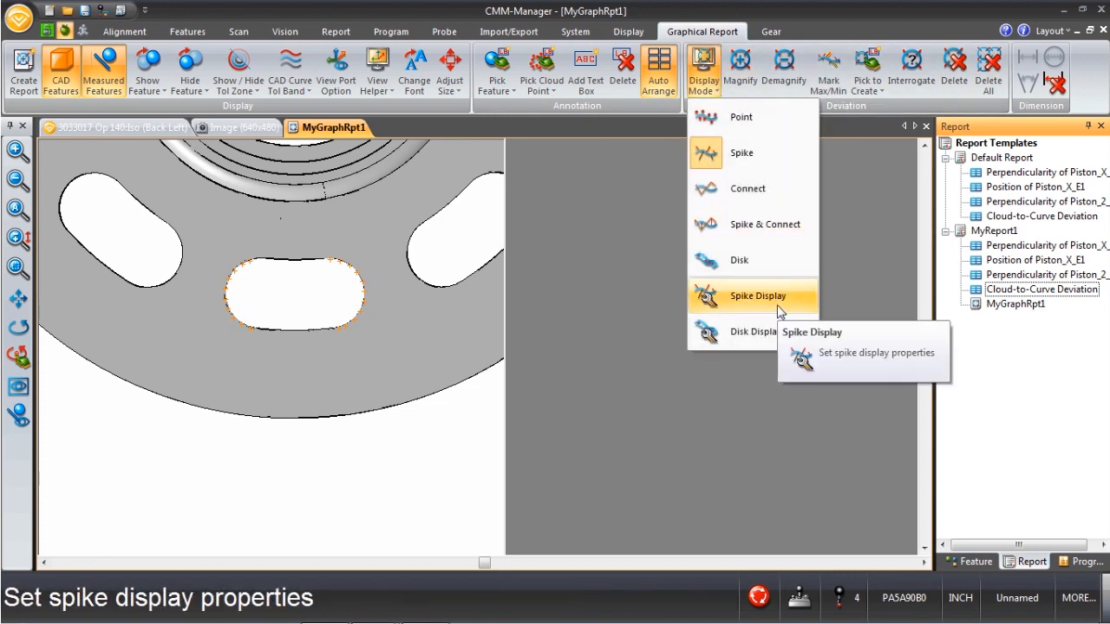
pyautogui.click(776, 299)
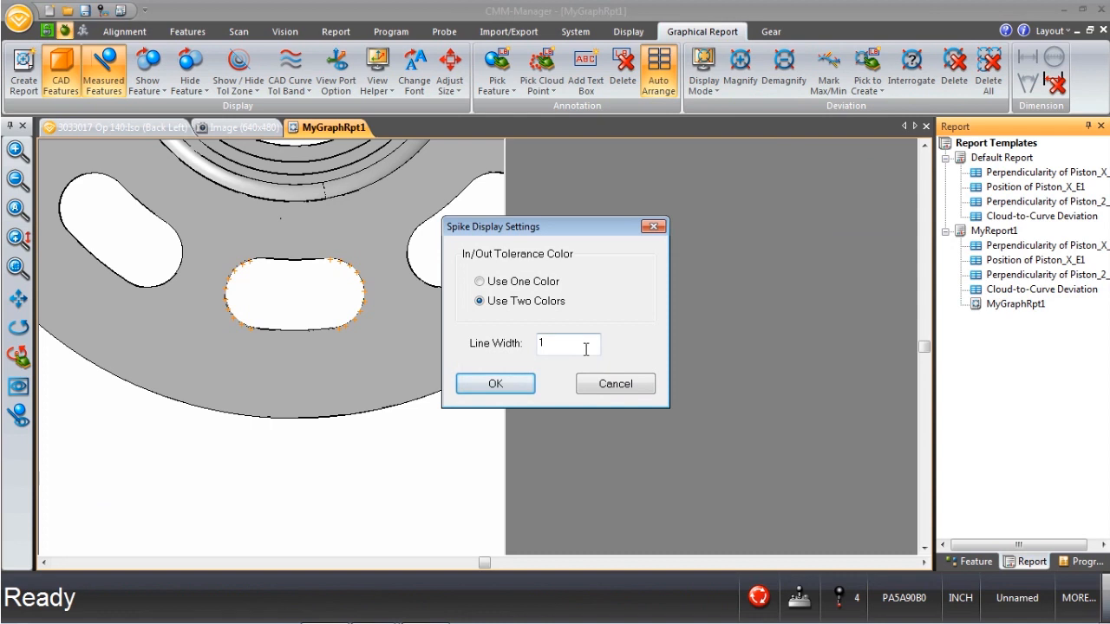
pyautogui.moveTo(586, 347); pyautogui.dragTo(539, 344)
pyautogui.write('3')
pyautogui.click(520, 384)
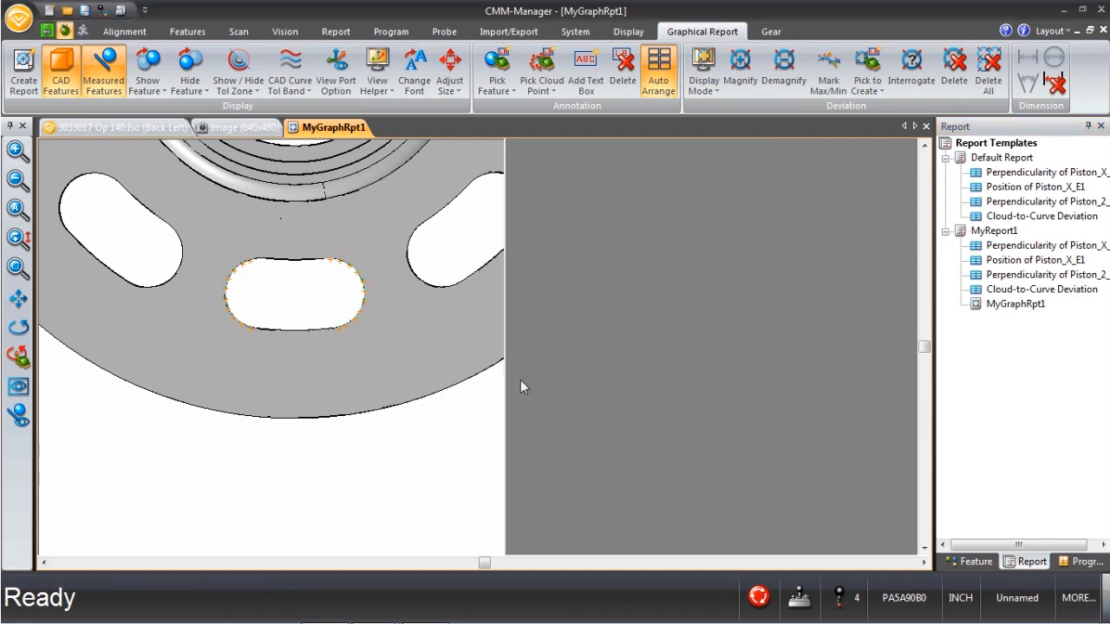
pyautogui.click(736, 83)
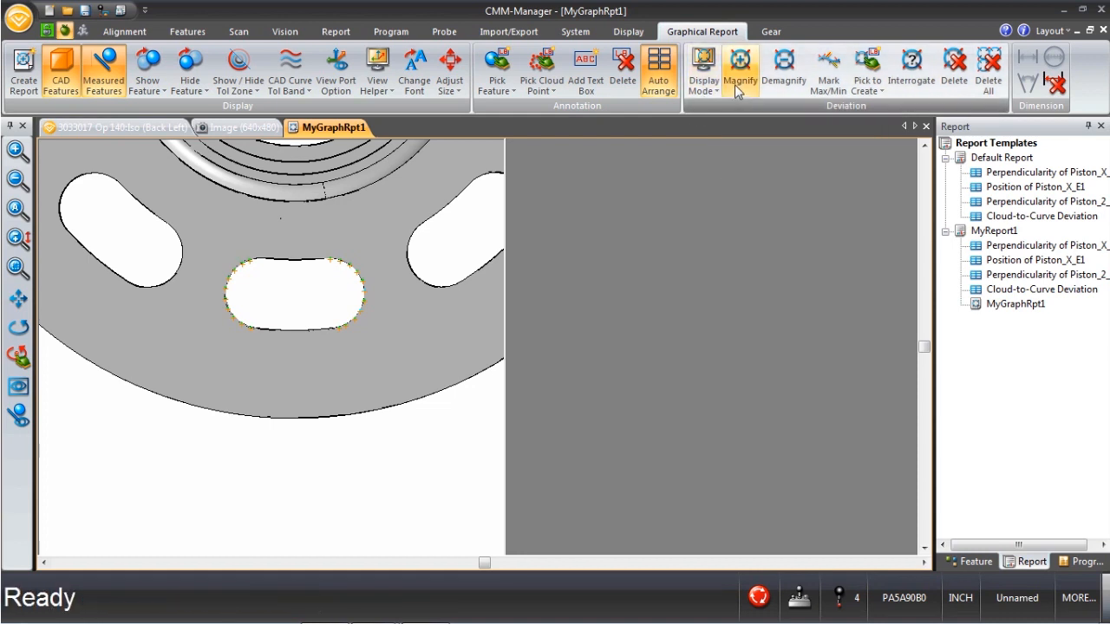
pyautogui.click(734, 84)
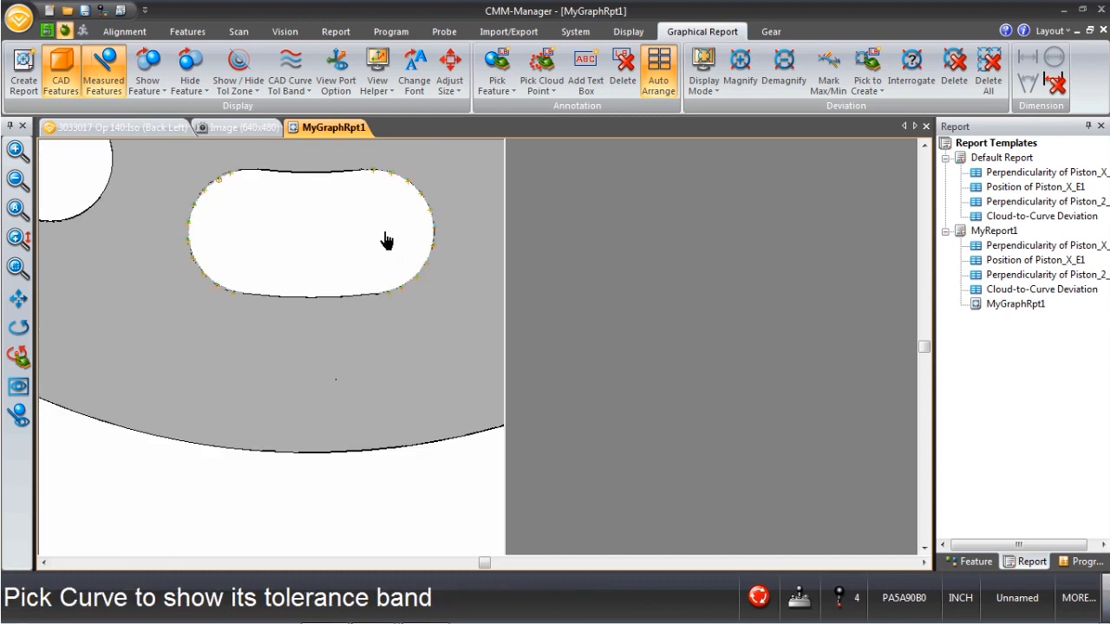
# Step: Show the feature tolerance zones of CROSS_13 and CROSS_14 at the two ends of the slot
pyautogui.click(248, 92)
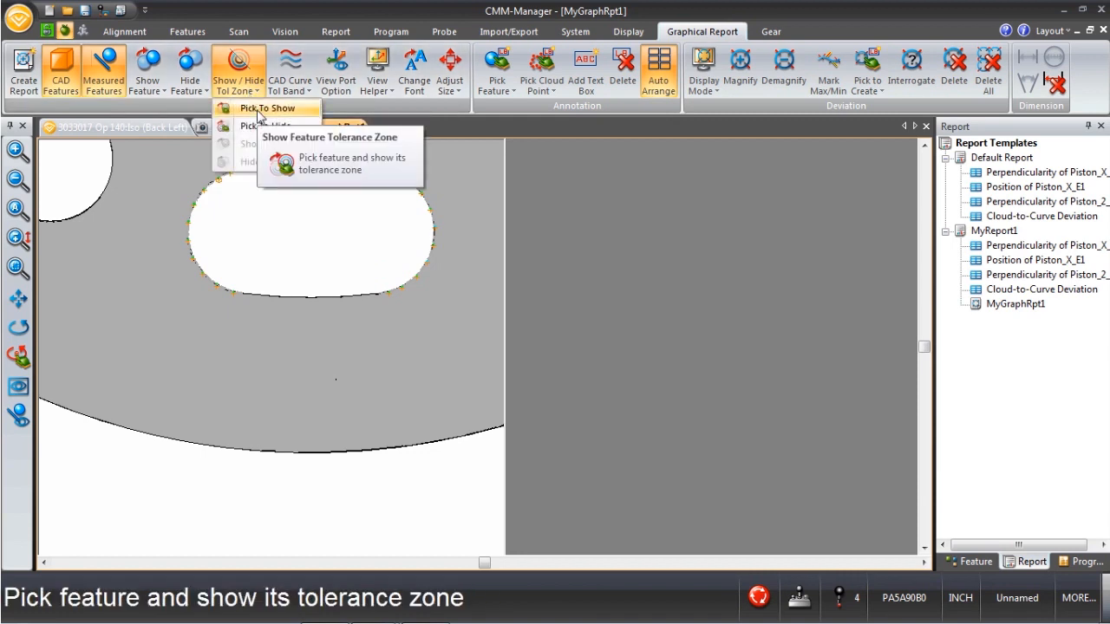
pyautogui.click(257, 111)
pyautogui.click(208, 188)
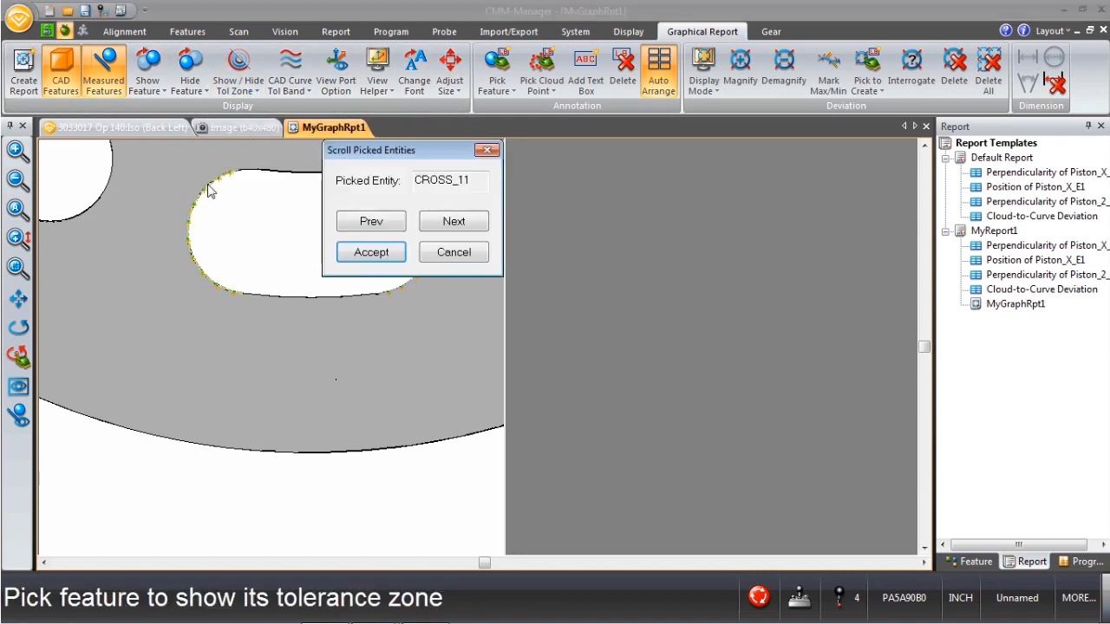
pyautogui.click(458, 222)
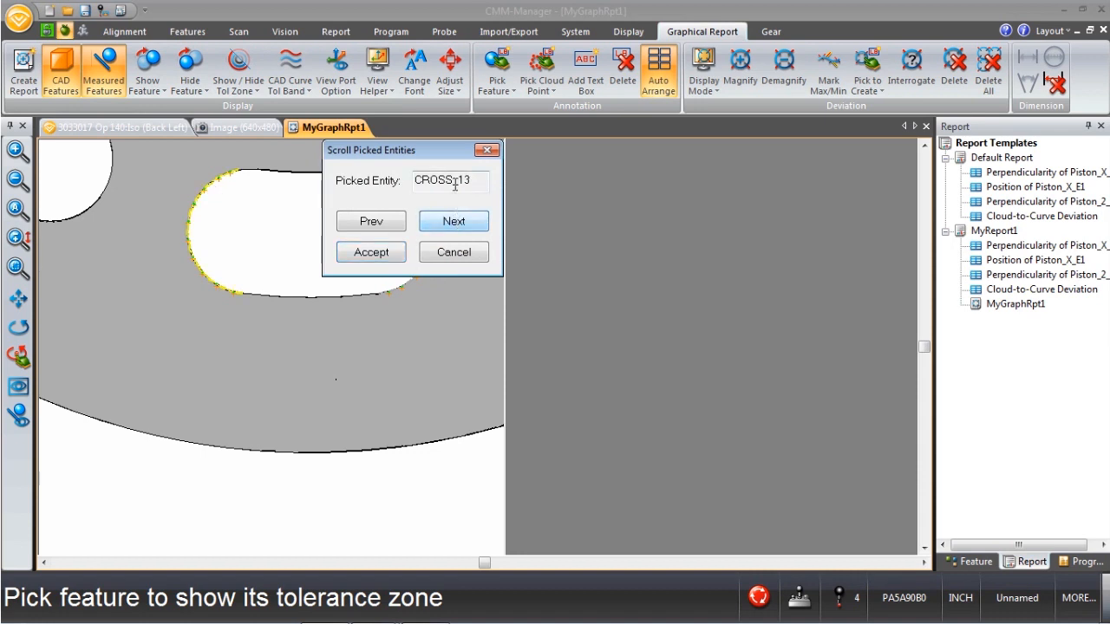
pyautogui.click(391, 252)
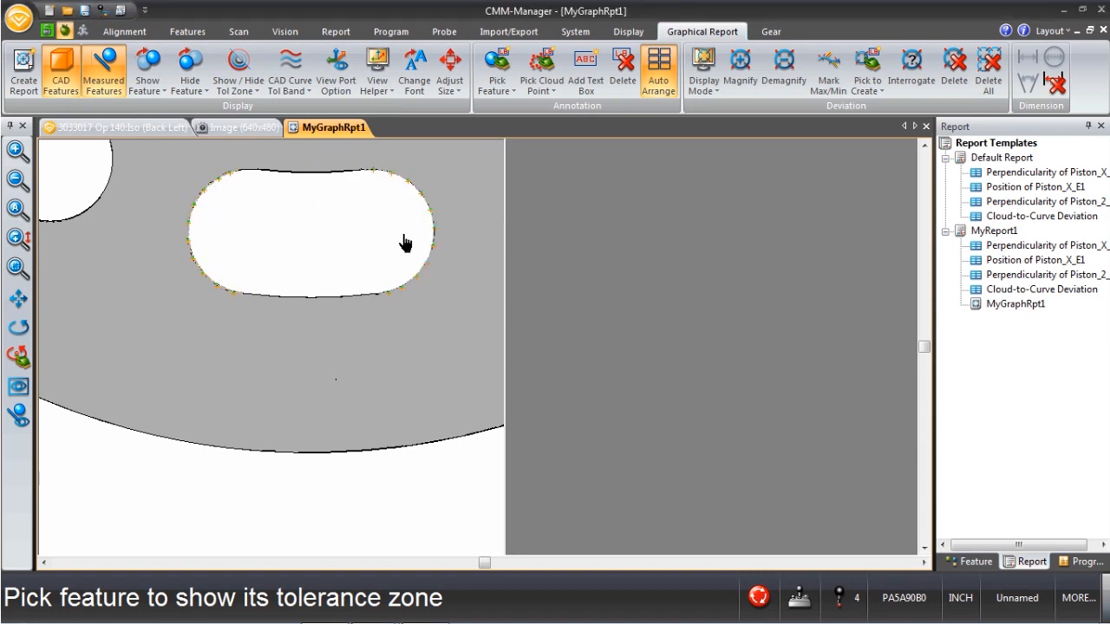
pyautogui.click(424, 212)
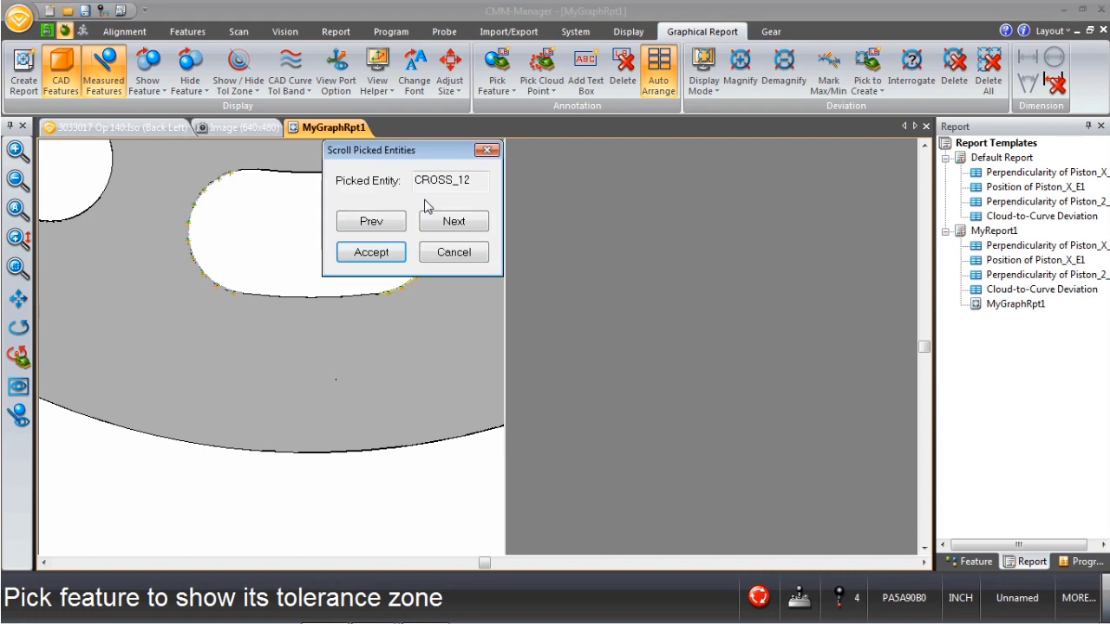
pyautogui.click(454, 222)
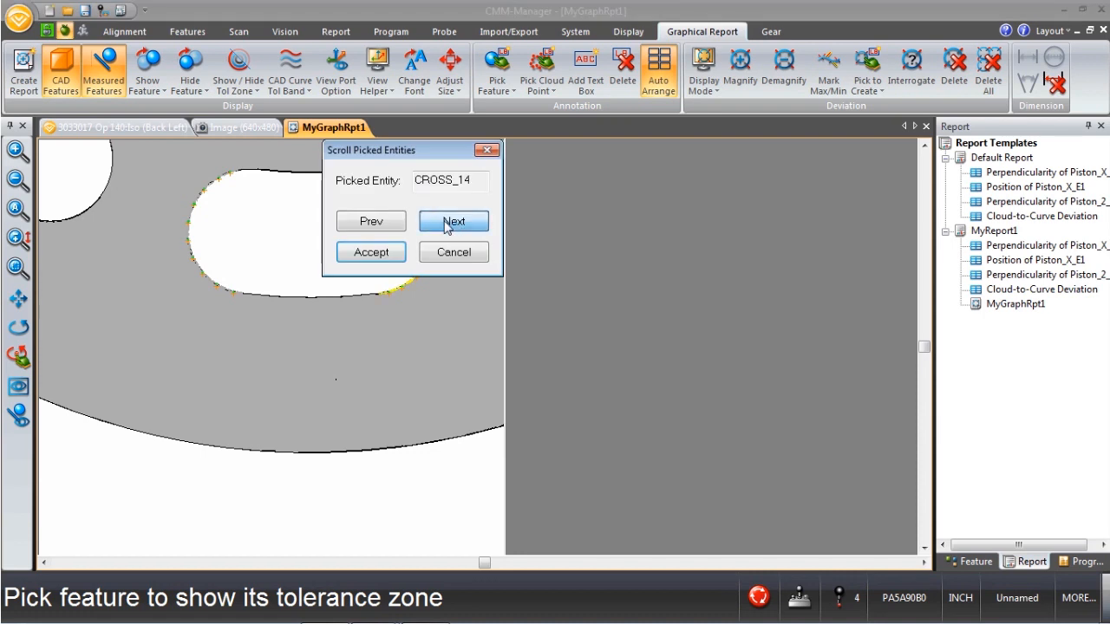
pyautogui.click(384, 251)
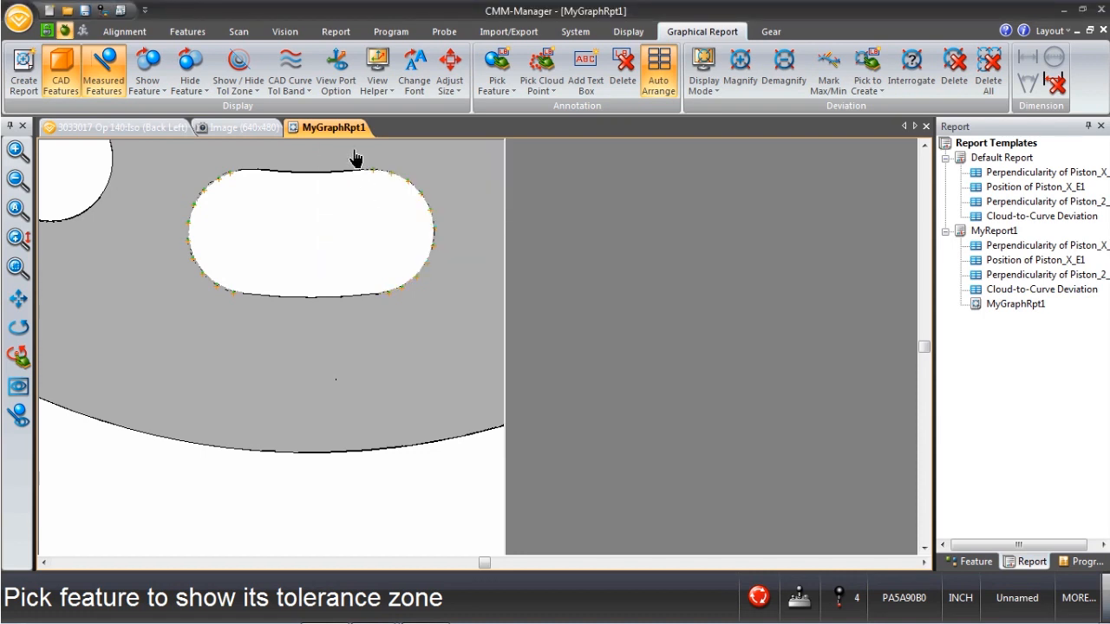
# Step: Show the tolerance bands of all CAD curves and adjust the deviation magnification so the bands stand out around the slot
pyautogui.click(304, 90)
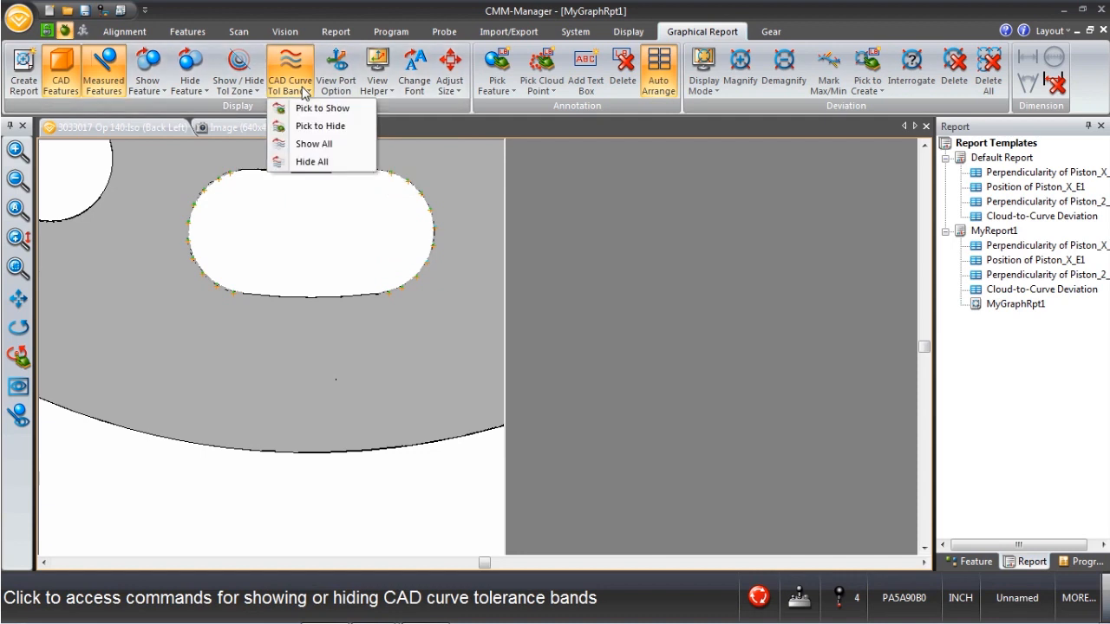
pyautogui.click(316, 144)
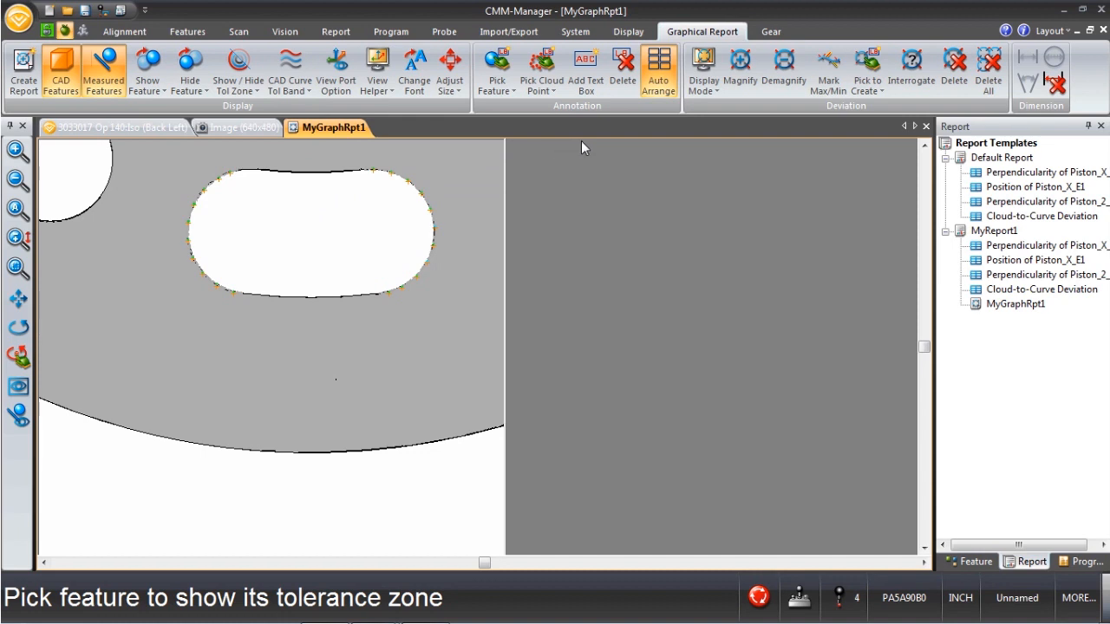
pyautogui.click(737, 75)
pyautogui.click(784, 65)
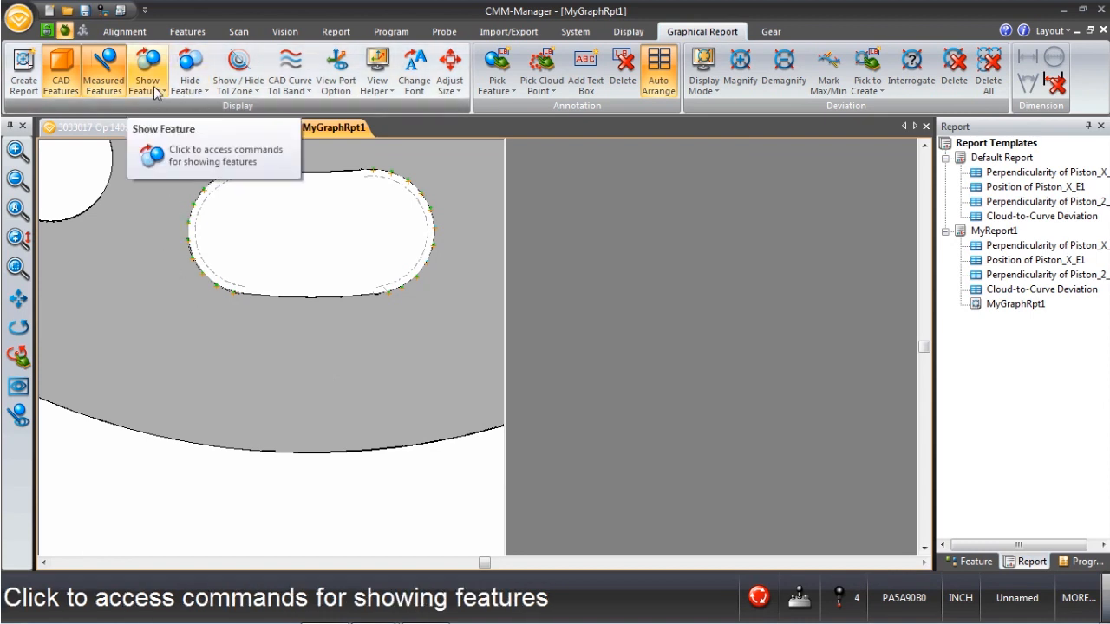
# Step: Hide the CAD surfaces and enlarge the slot's curves and tolerance bands to fill the report page's width
pyautogui.click(184, 87)
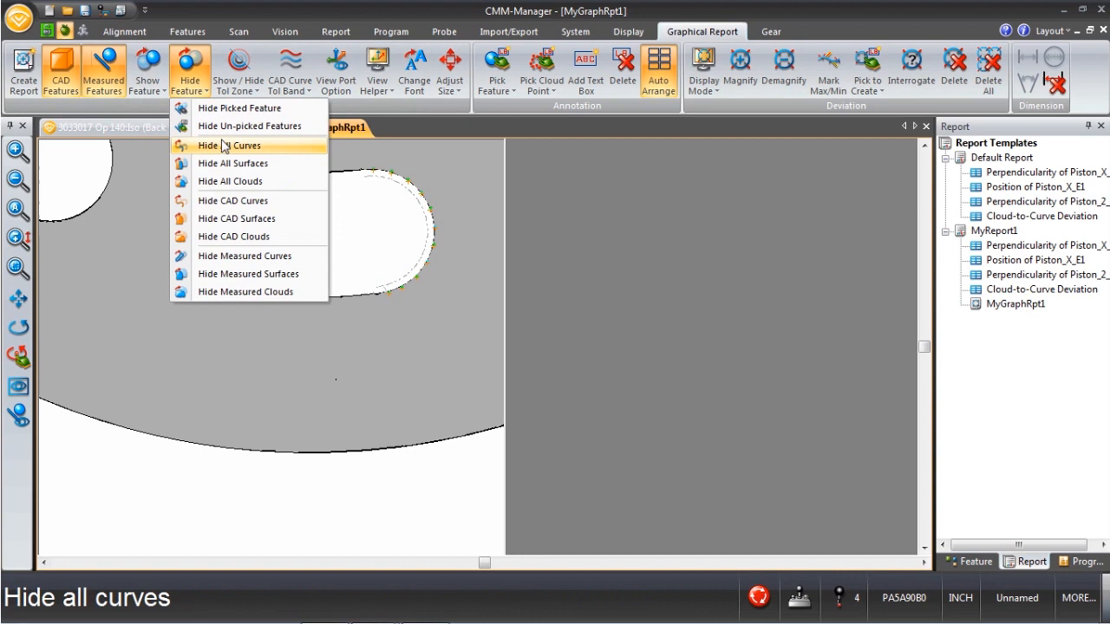
pyautogui.click(257, 227)
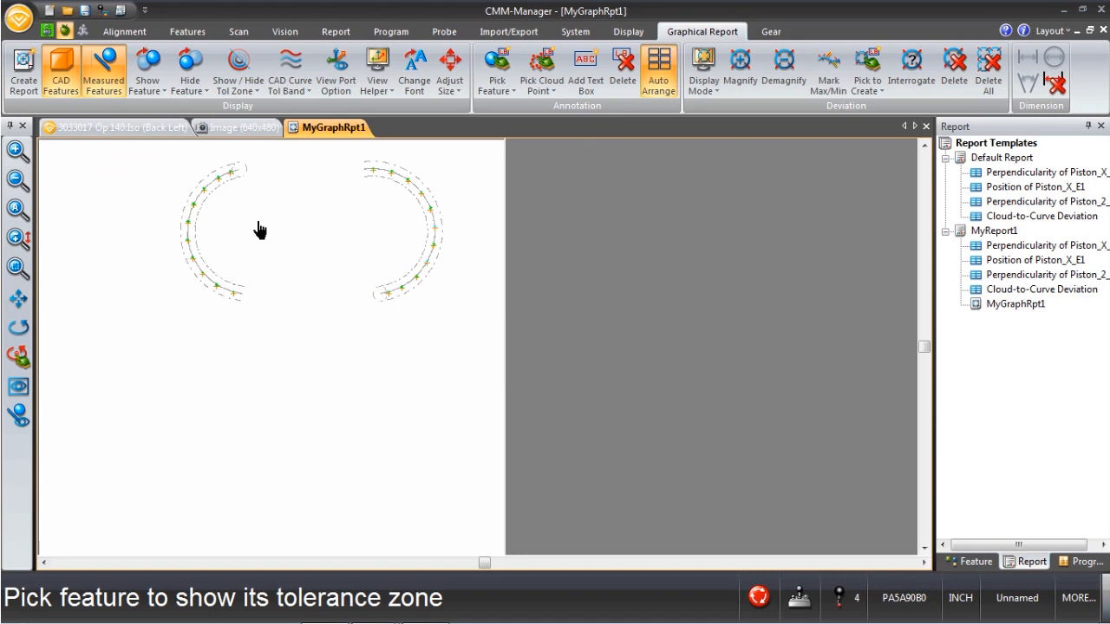
pyautogui.moveTo(265, 230); pyautogui.dragTo(222, 312, button='middle')
pyautogui.moveTo(237, 246); pyautogui.dragTo(234, 292, button='middle')
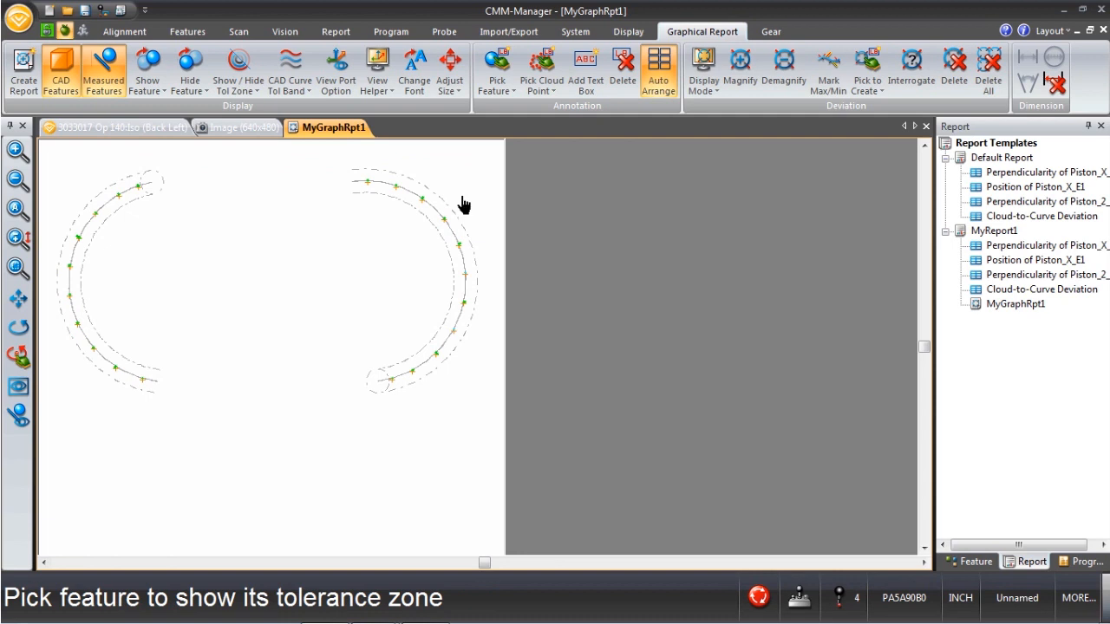
# Step: Magnify the deviations and tolerance bands by 2 and demagnify them again by 2
pyautogui.click(748, 80)
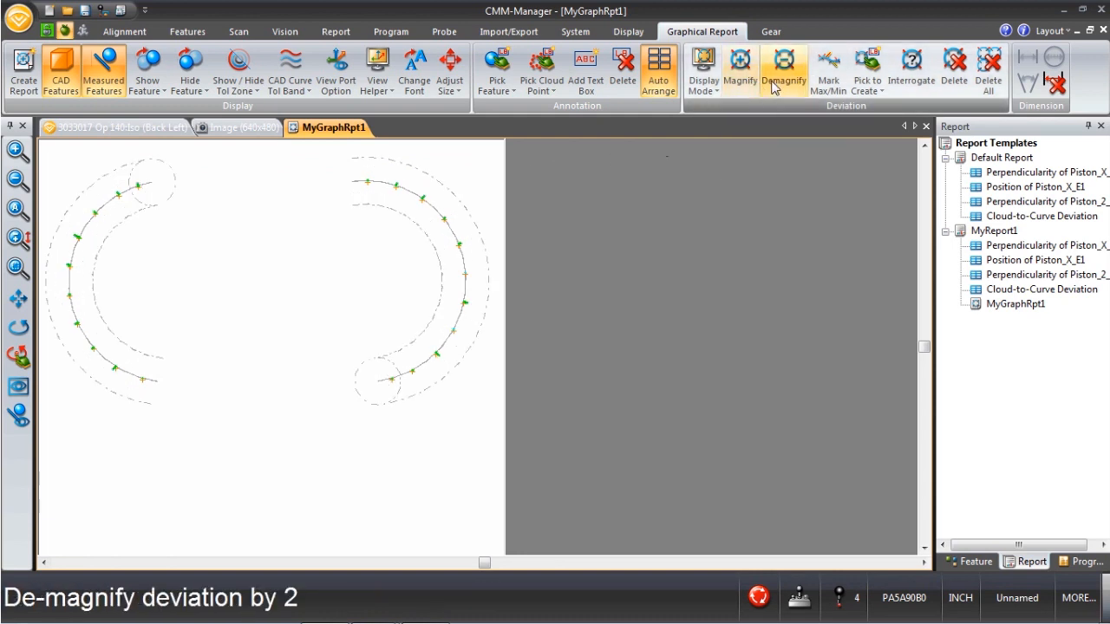
pyautogui.click(783, 81)
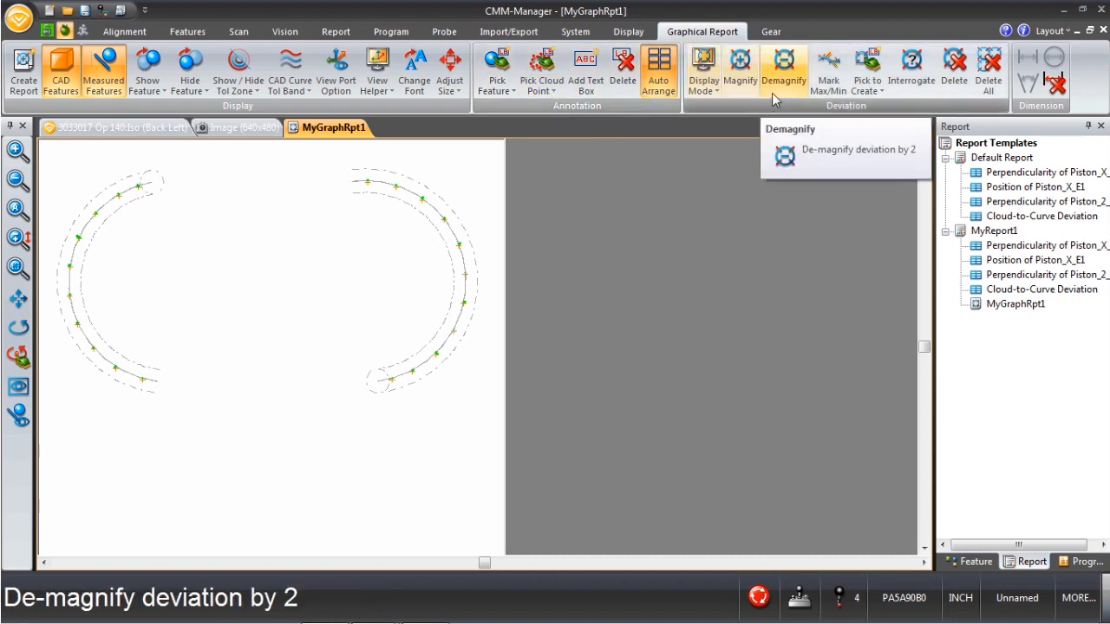
# Step: Create deviation labels for all points of the slot and auto-arrange all annotations along the edge with Always Update
pyautogui.click(871, 89)
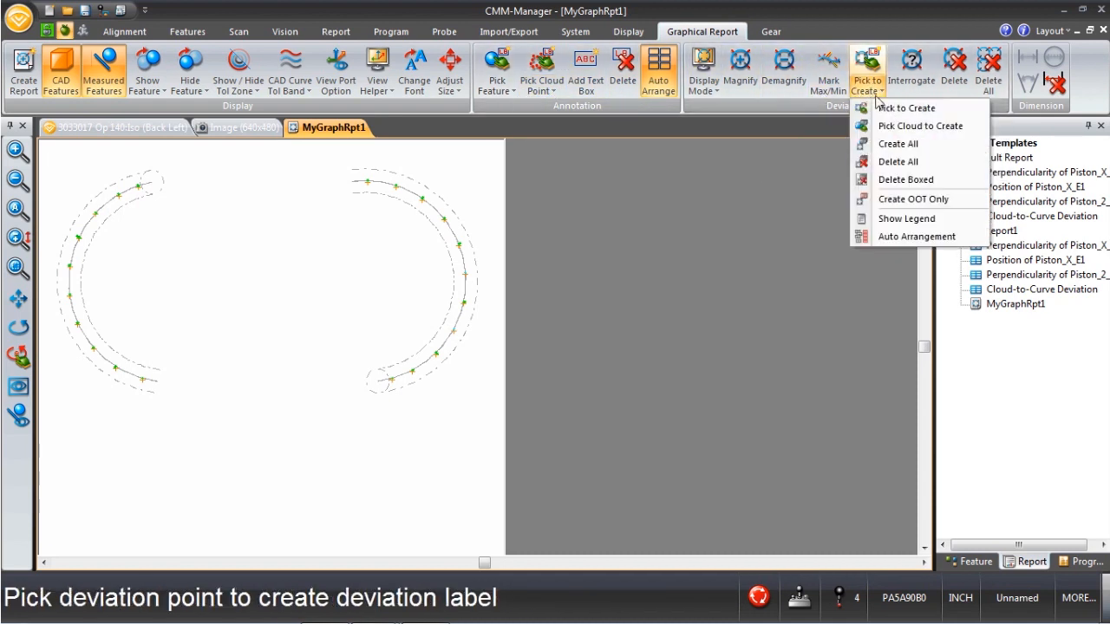
pyautogui.click(899, 144)
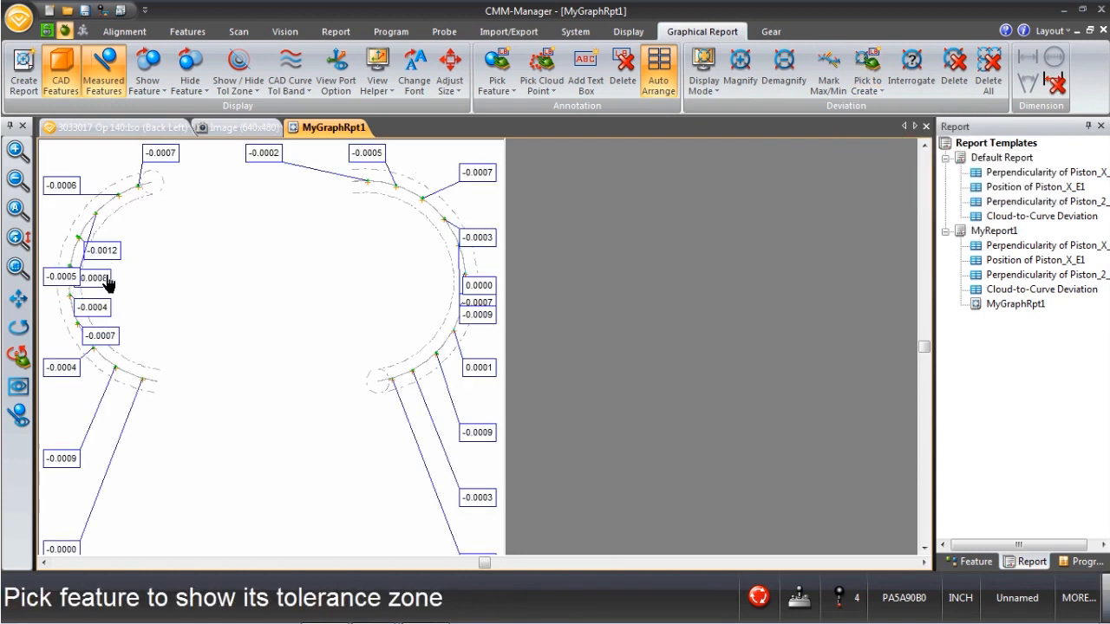
pyautogui.click(657, 77)
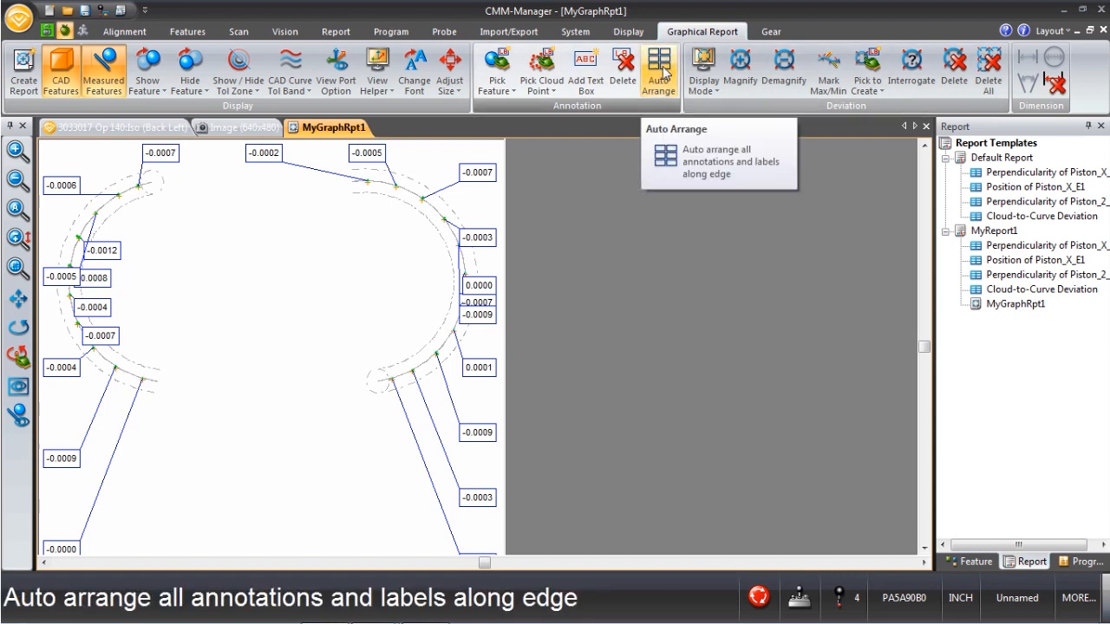
pyautogui.click(866, 84)
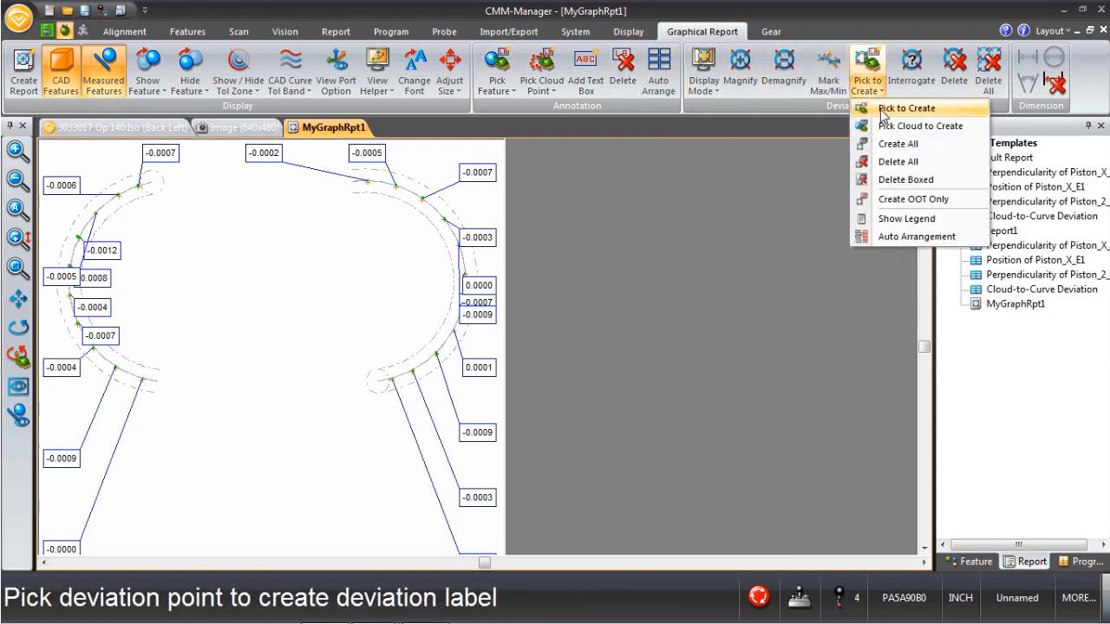
pyautogui.click(915, 236)
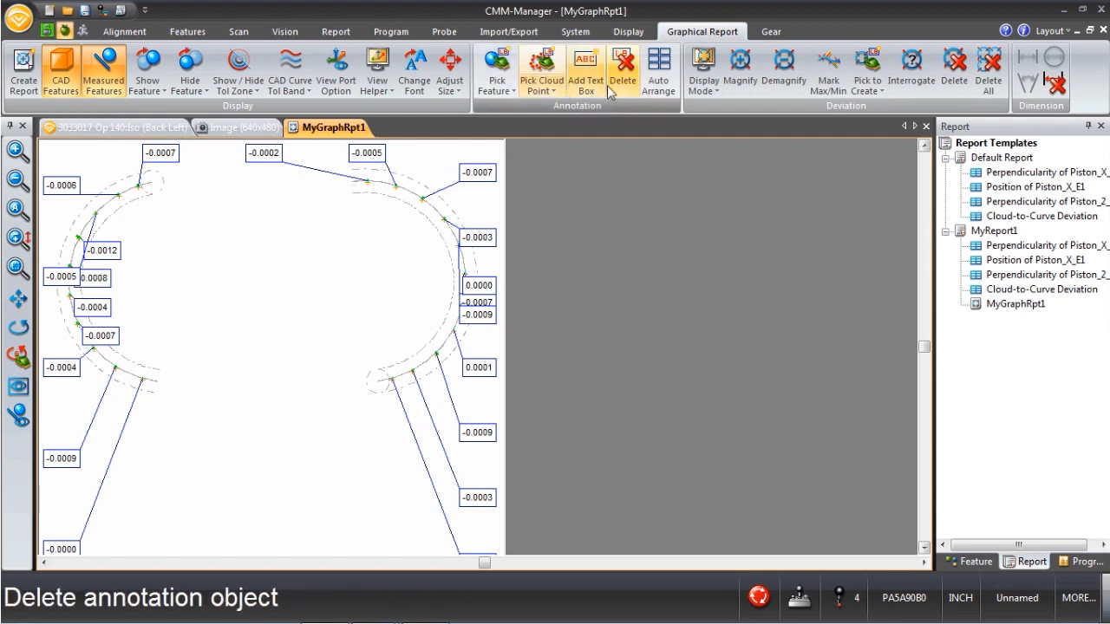
pyautogui.click(660, 79)
pyautogui.click(525, 320)
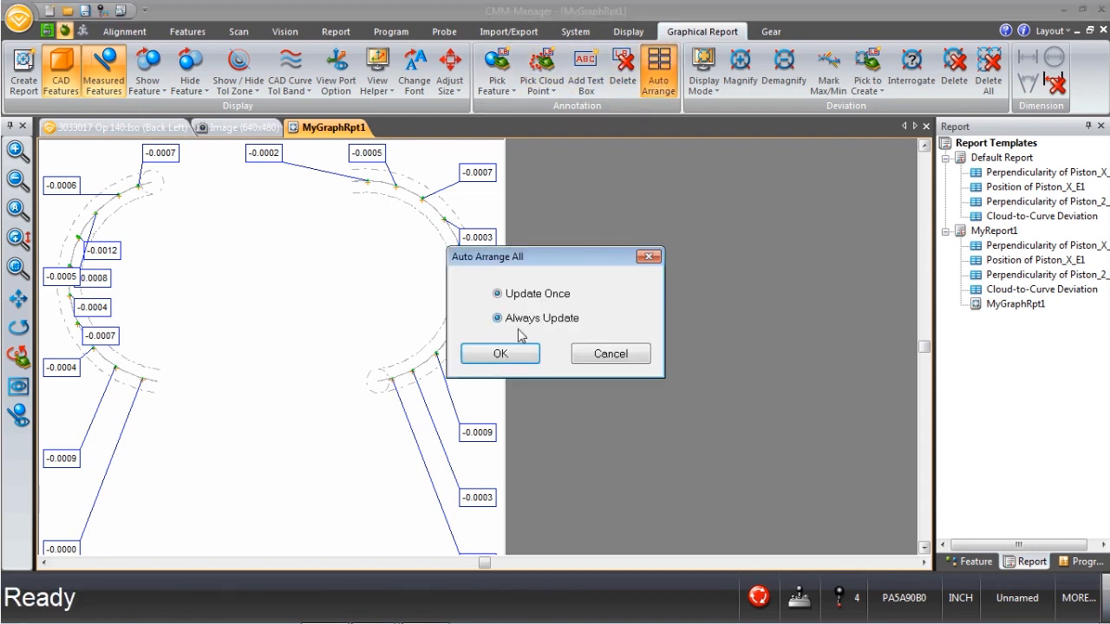
pyautogui.click(511, 346)
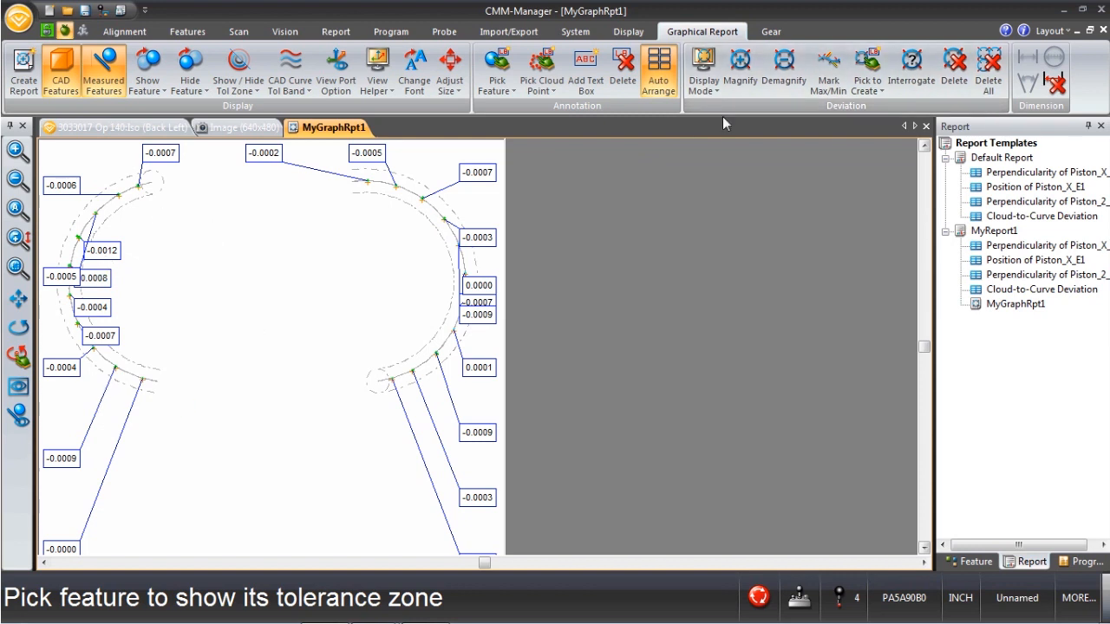
# Step: Replace the deviation labels with labels for out-of-tolerance points only
pyautogui.click(872, 91)
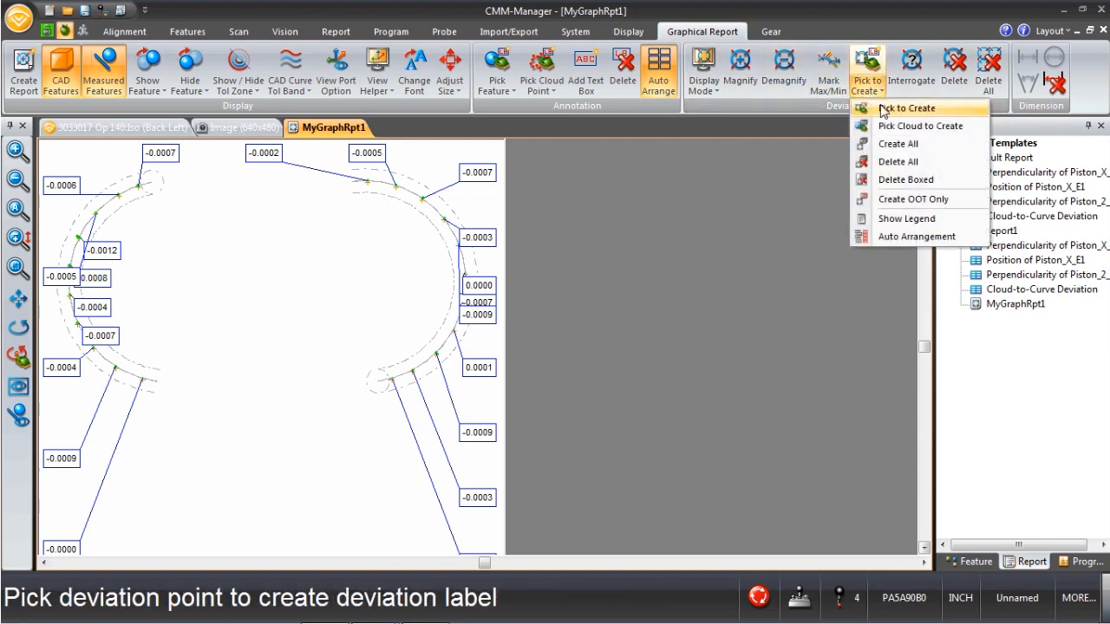
pyautogui.click(916, 204)
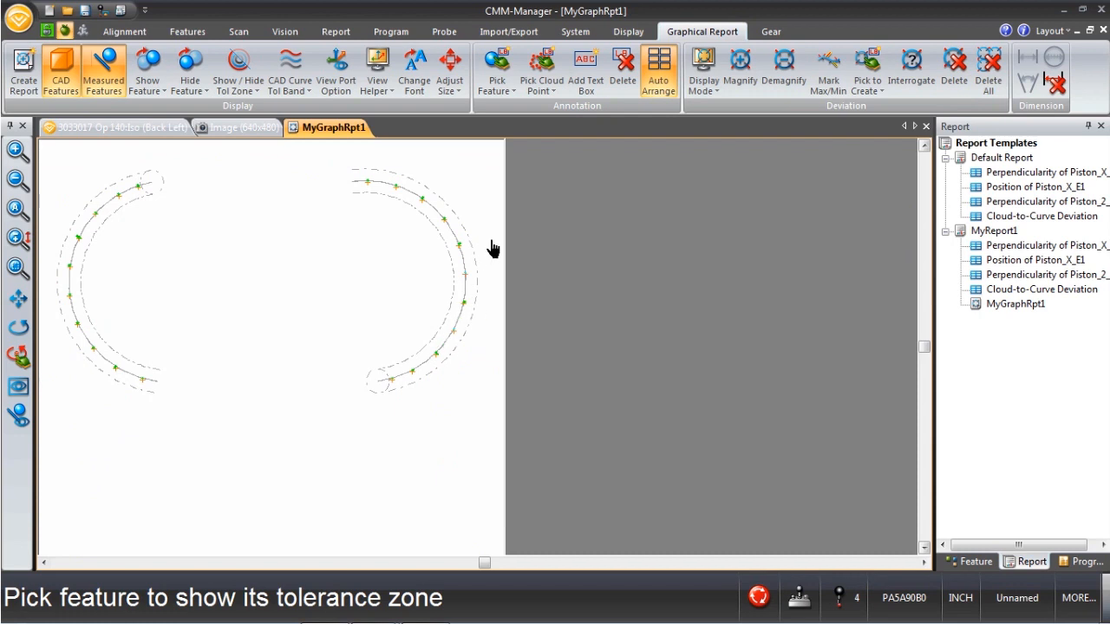
pyautogui.click(440, 614)
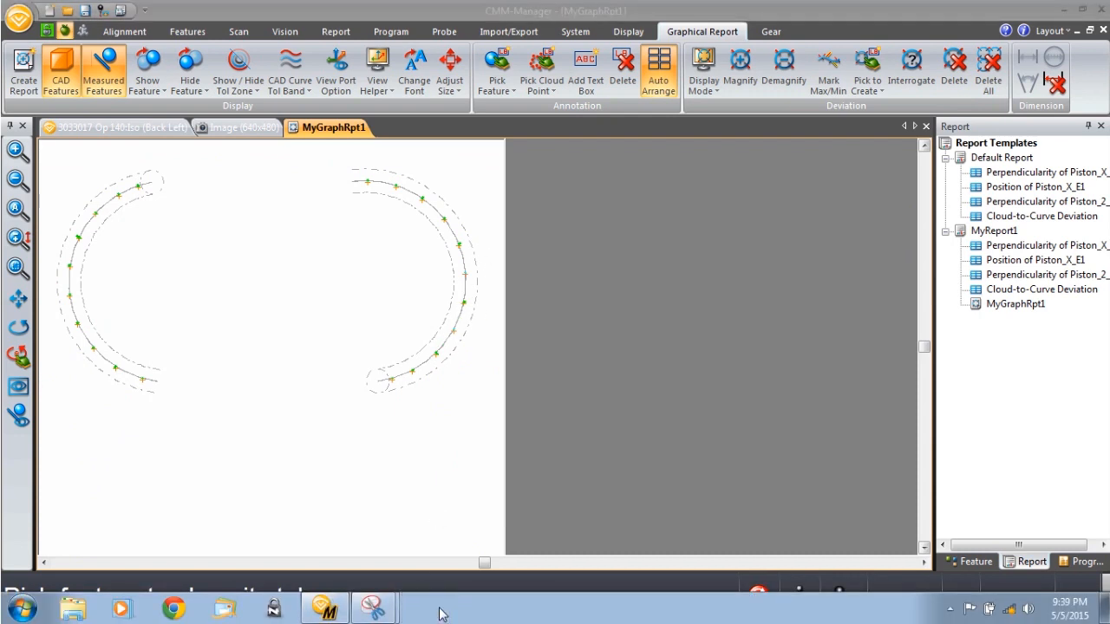